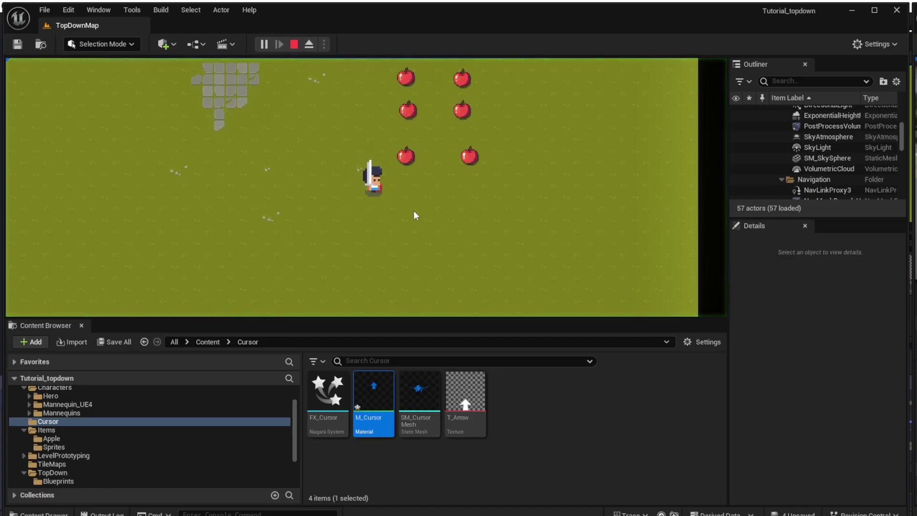
Step: Play-test the top-down level by walking the hero around the apples and the two walled enclosures
left_click(414, 213)
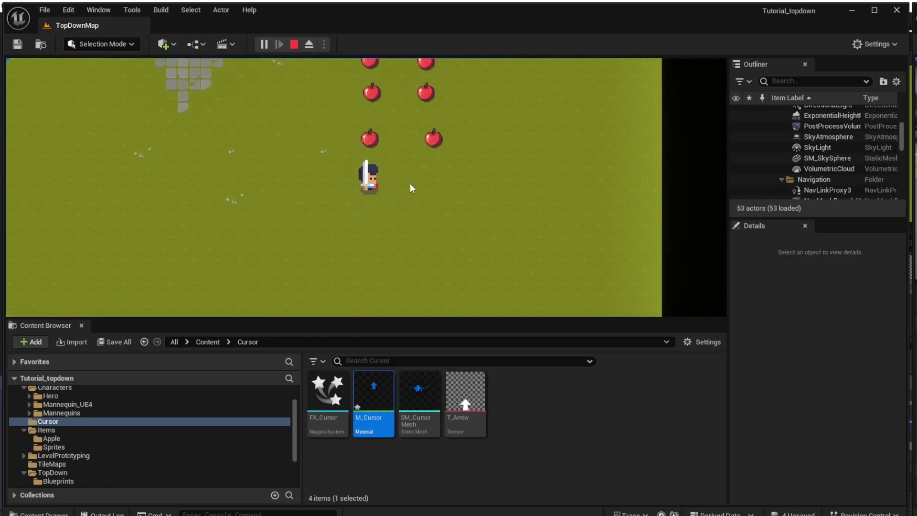
left_click(360, 176)
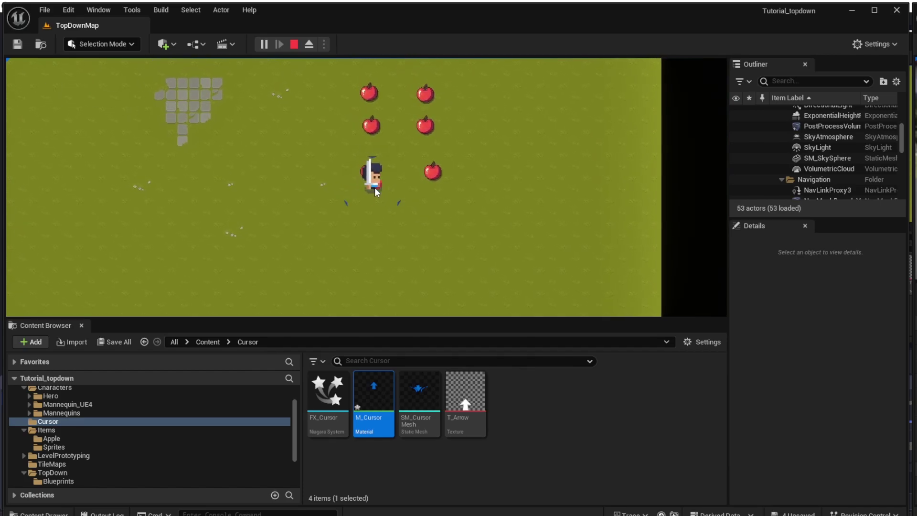
left_click(364, 187)
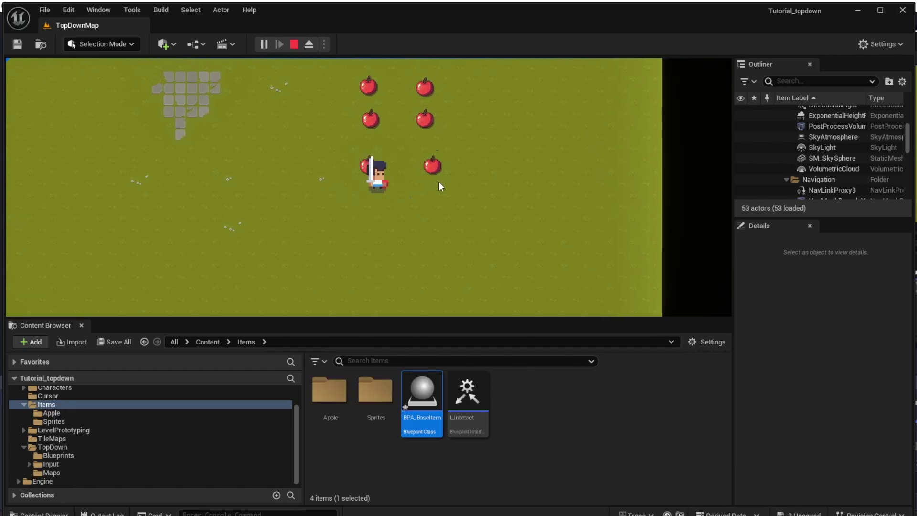
left_click(439, 181)
left_click(414, 118)
left_click(298, 126)
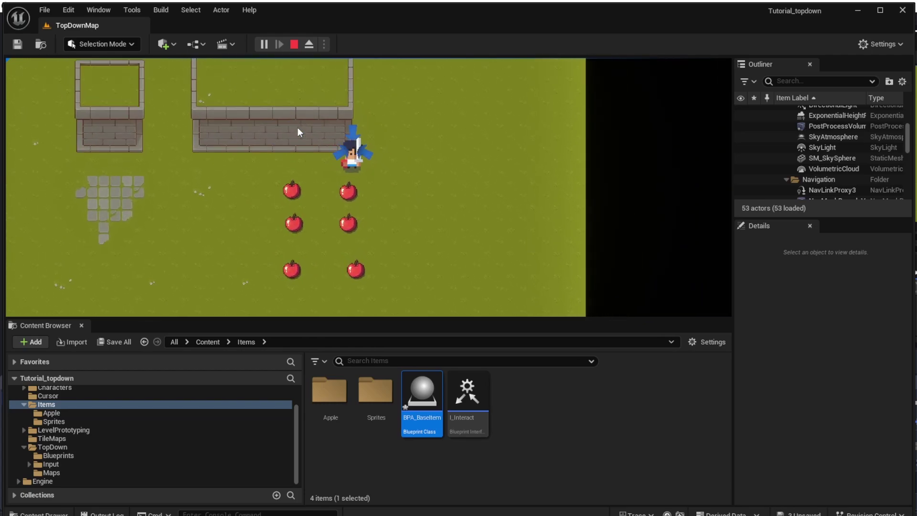
left_click(261, 134)
left_click(228, 144)
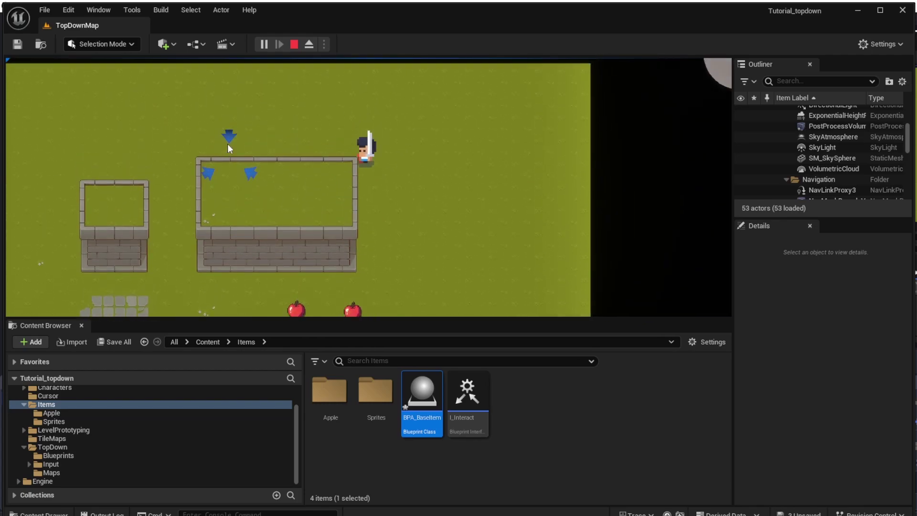
left_click(253, 203)
left_click(333, 262)
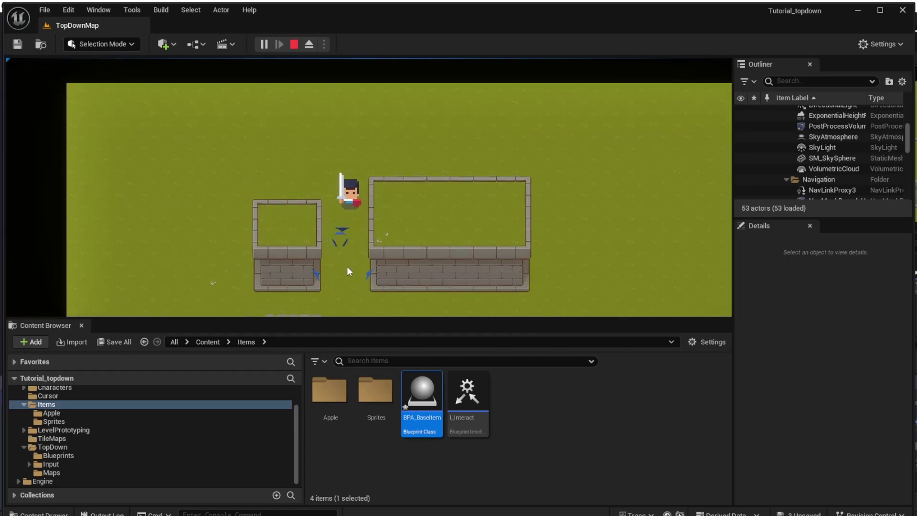
left_click(354, 264)
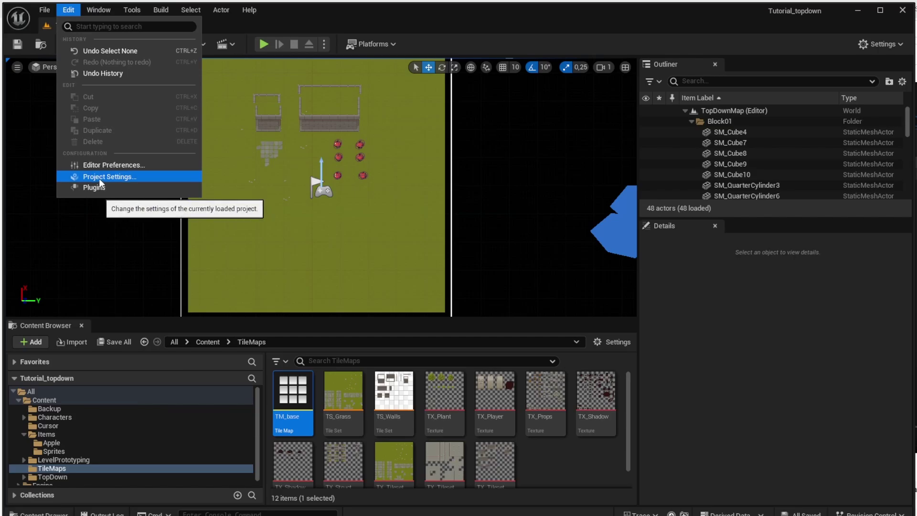
Step: Open the Project Settings and disable the Motion Blur rendering setting
left_click(100, 178)
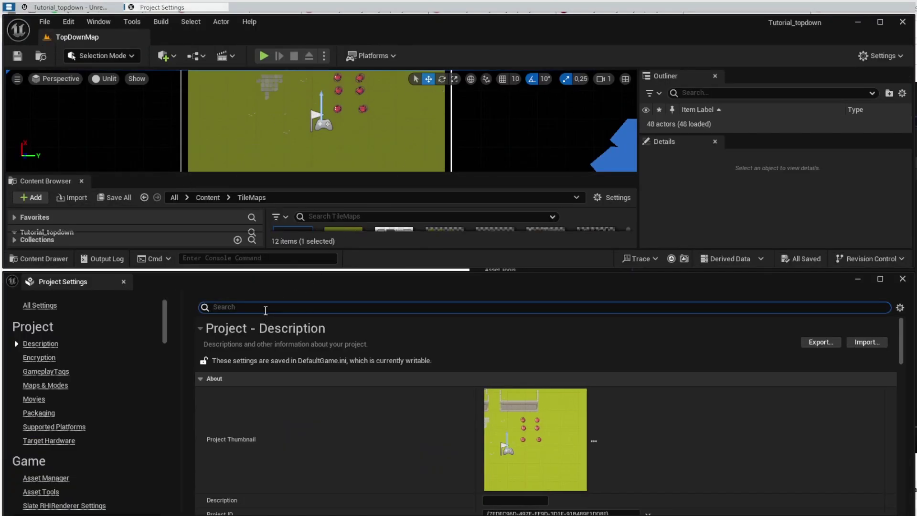
type("motion blu")
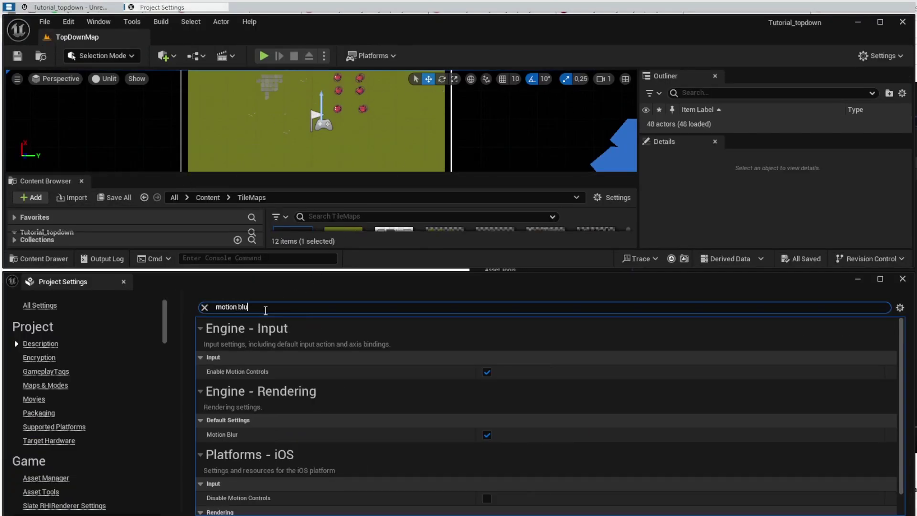
type("r")
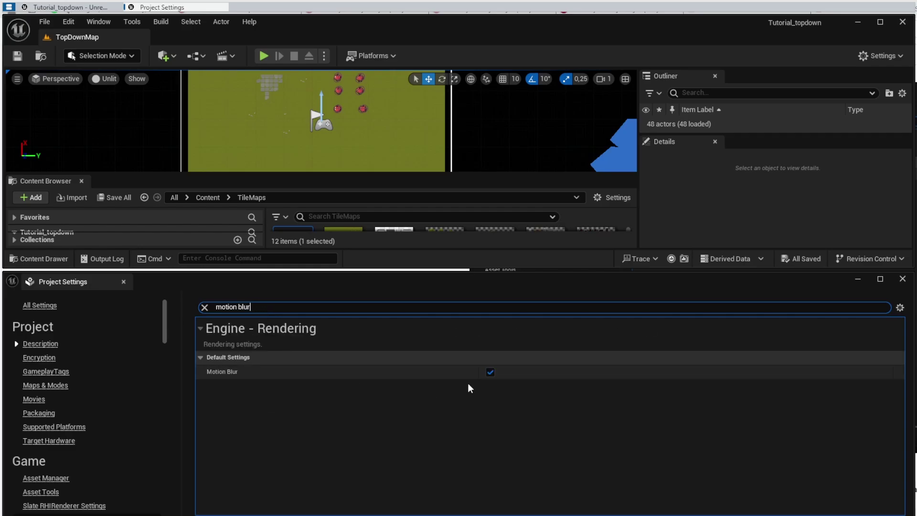
left_click(491, 372)
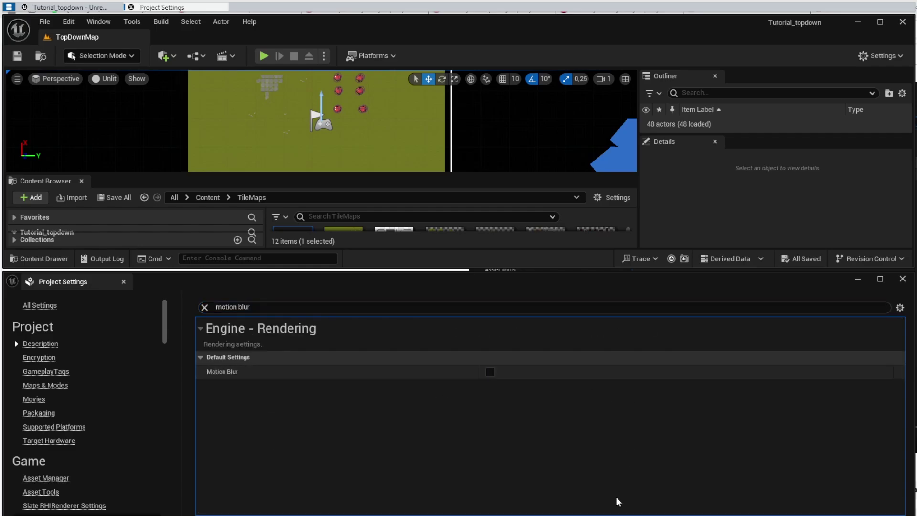
Step: Set the default (non-mobile) Anti-Aliasing Method to None in the project's rendering settings
left_click_drag(253, 307, 154, 298)
type("anti-")
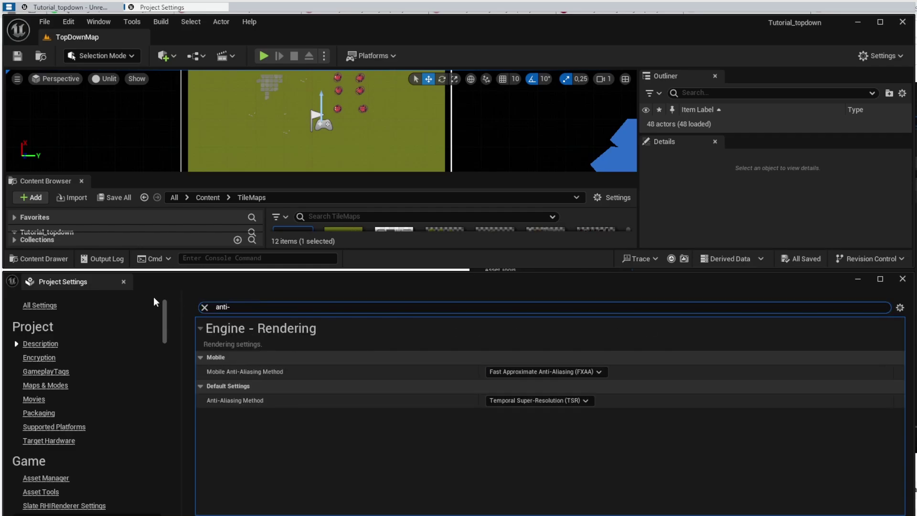
left_click(562, 401)
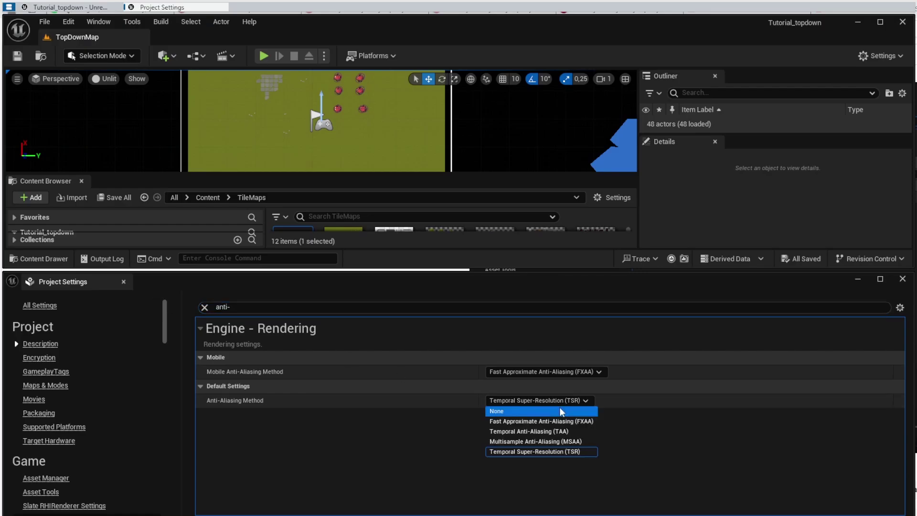
left_click(560, 411)
Step: Disable Auto Exposure in the project's rendering settings and set Auto Exposure Bias to 0.0
left_click(248, 306)
type("auto expo")
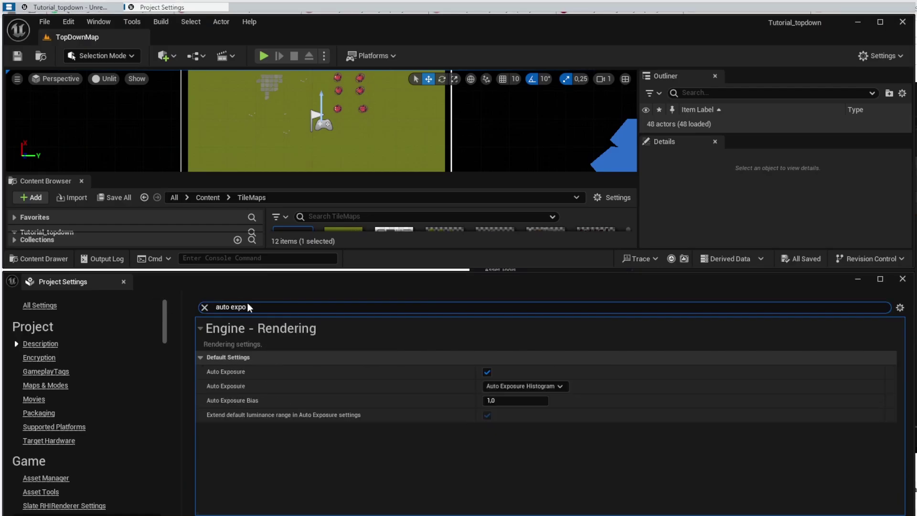
left_click(490, 372)
left_click_drag(529, 404, 489, 405)
left_click(535, 403)
type("0.0")
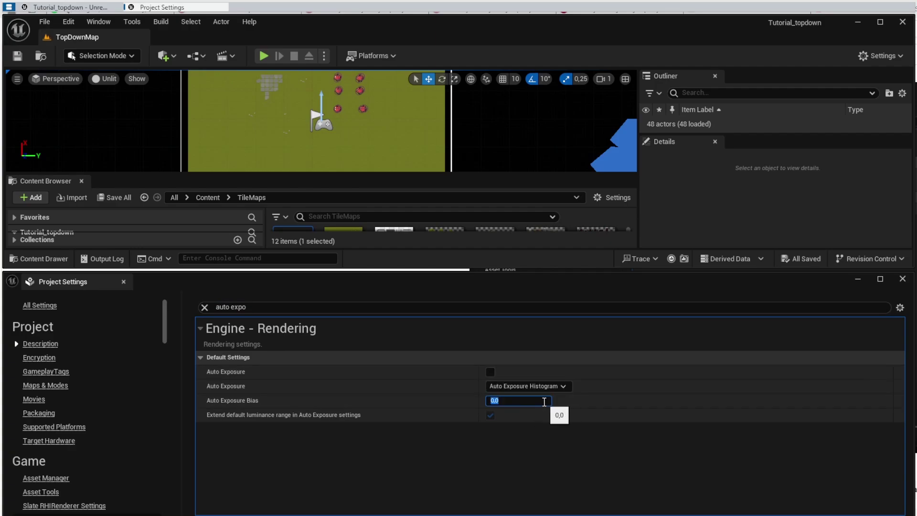
left_click(548, 468)
Step: Set the Dynamic Global Illumination Method to None in the project's rendering settings
left_click(231, 307)
type("glo")
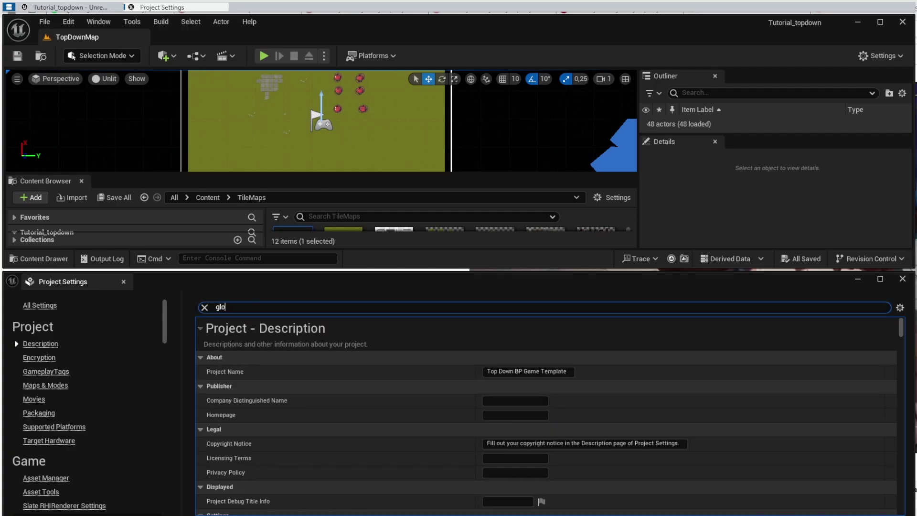
type("bal  il")
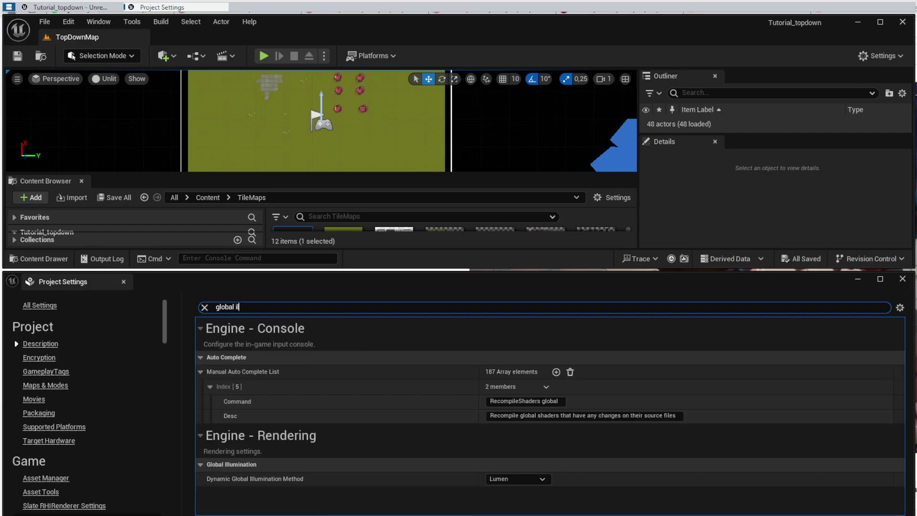
left_click(521, 478)
left_click(520, 489)
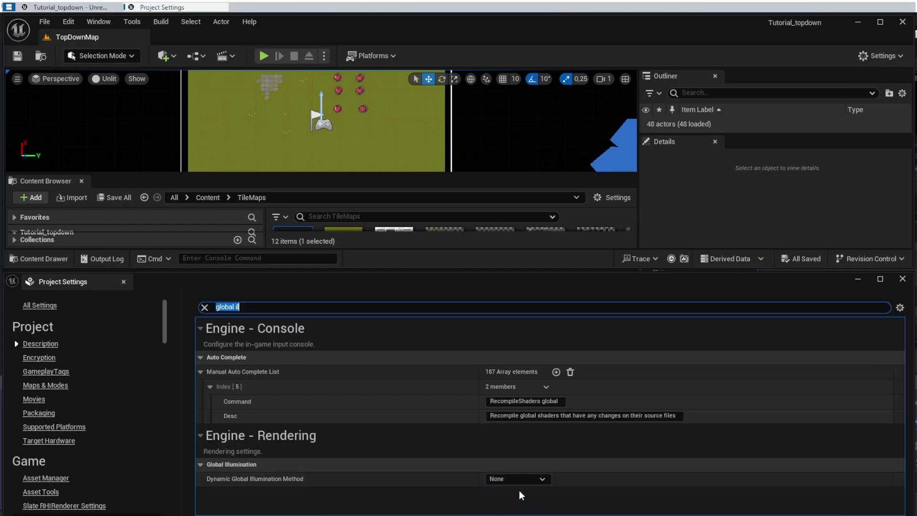
left_click(516, 500)
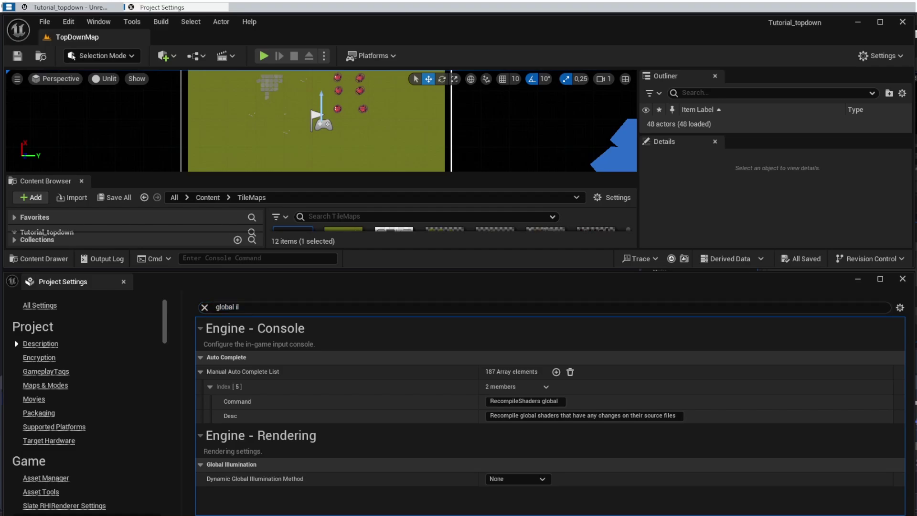
Step: Find the Reflection Method in the project's rendering settings and set it to None
left_click(372, 306)
key("BackSpace")
key("BackSpace")
key("BackSpace")
key("BackSpace")
key("BackSpace")
key("BackSpace")
key("BackSpace")
key("BackSpace")
key("BackSpace")
type("reflection method")
left_click(541, 373)
left_click(537, 385)
left_click(539, 384)
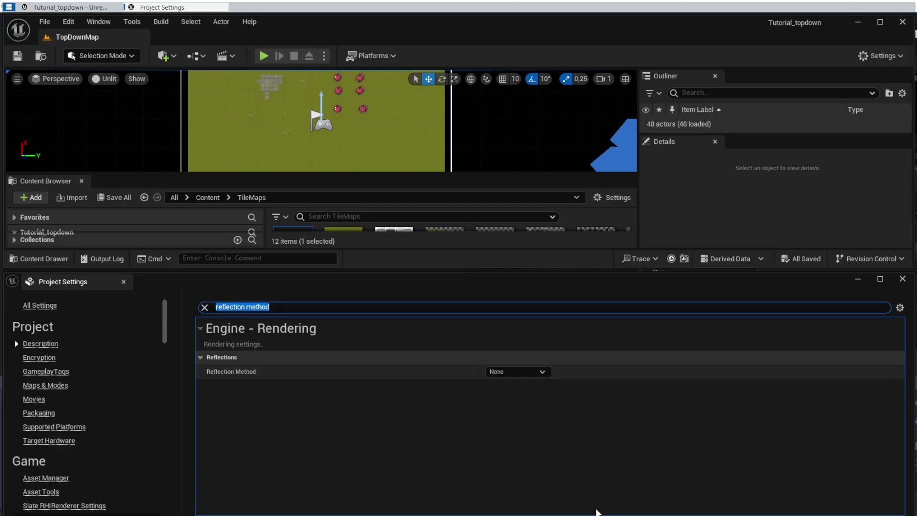
Step: Set the project's Shadow Map Method to Shadow Maps
key("BackSpace")
left_click(395, 308)
type("shadow map")
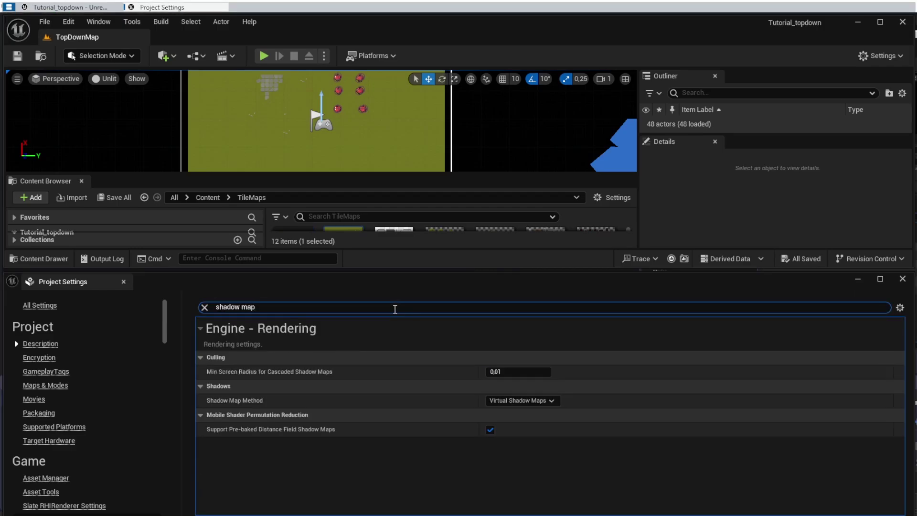
left_click(523, 400)
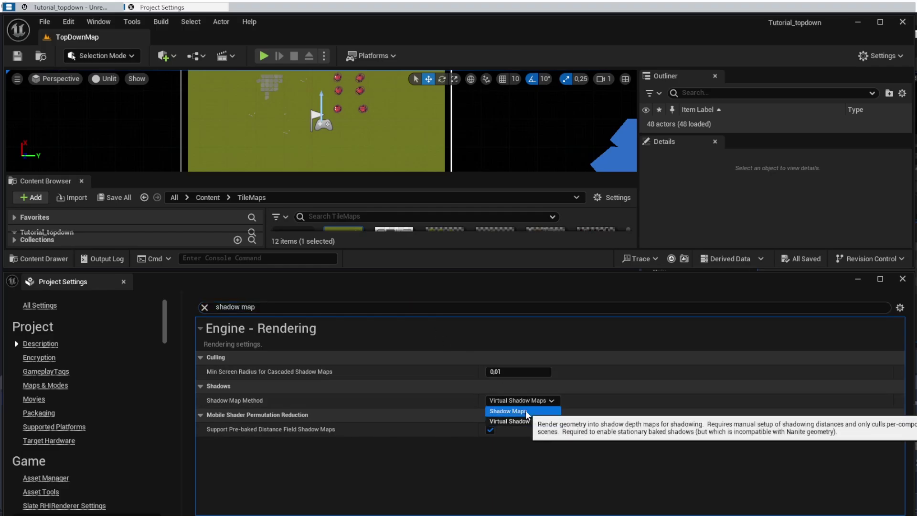
left_click(499, 412)
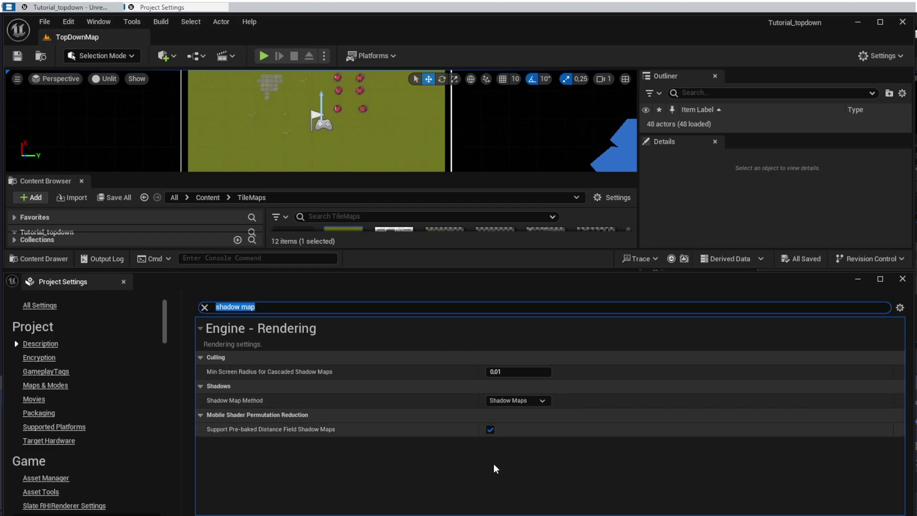
Step: Disable Ambient Occlusion and Ambient Occlusion Static Fraction in the project's default rendering settings
left_click(419, 307)
key("BackSpace")
key("BackSpace")
key("BackSpace")
key("BackSpace")
key("BackSpace")
key("BackSpace")
key("BackSpace")
key("BackSpace")
key("BackSpace")
key("BackSpace")
type("ambient e")
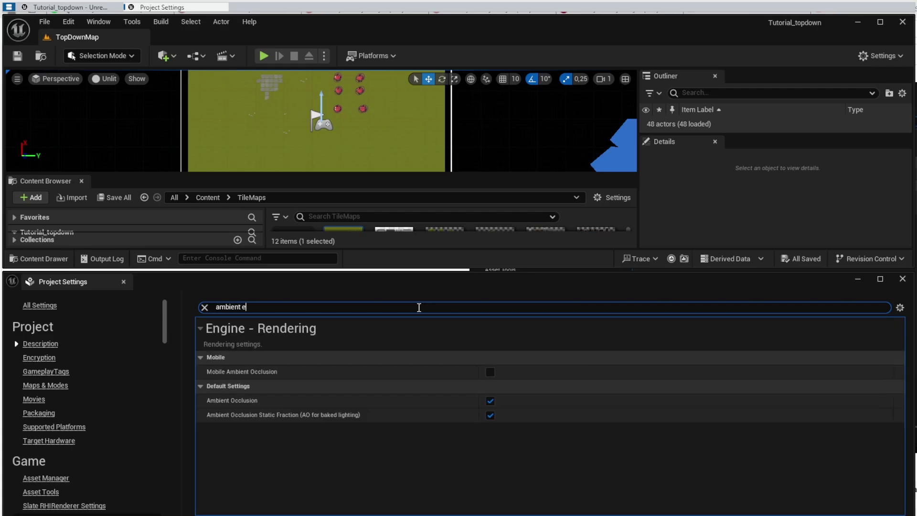
type("cc")
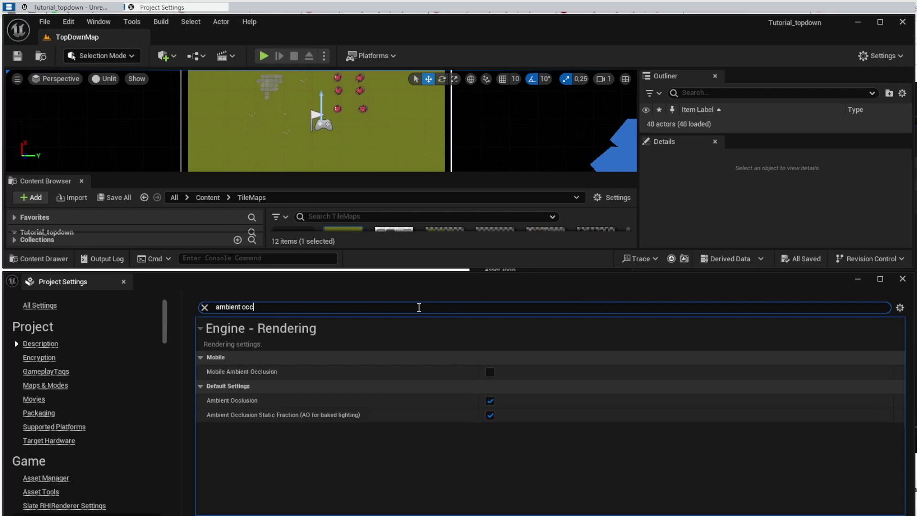
left_click(490, 401)
left_click(490, 415)
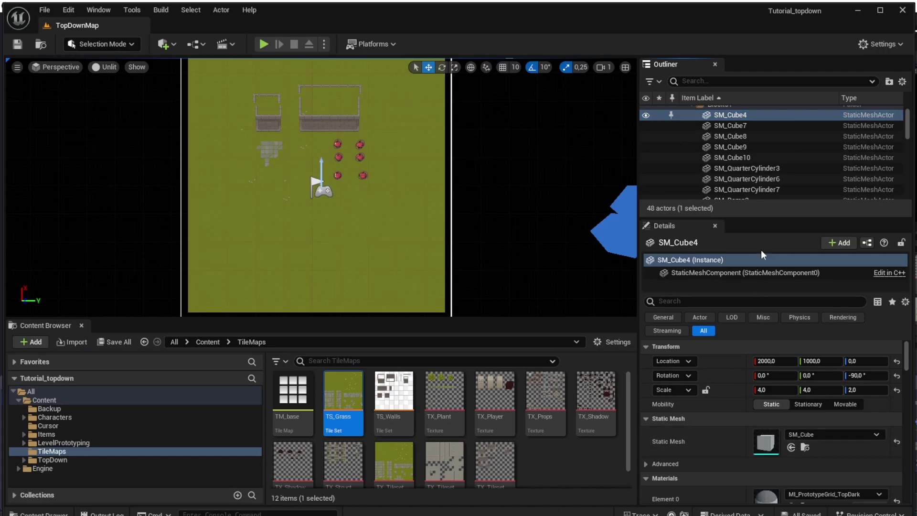
Step: Select the level's PostProcessVolume, enable its Vignette Intensity override and set it to 0
scroll(775, 157, "down", 4)
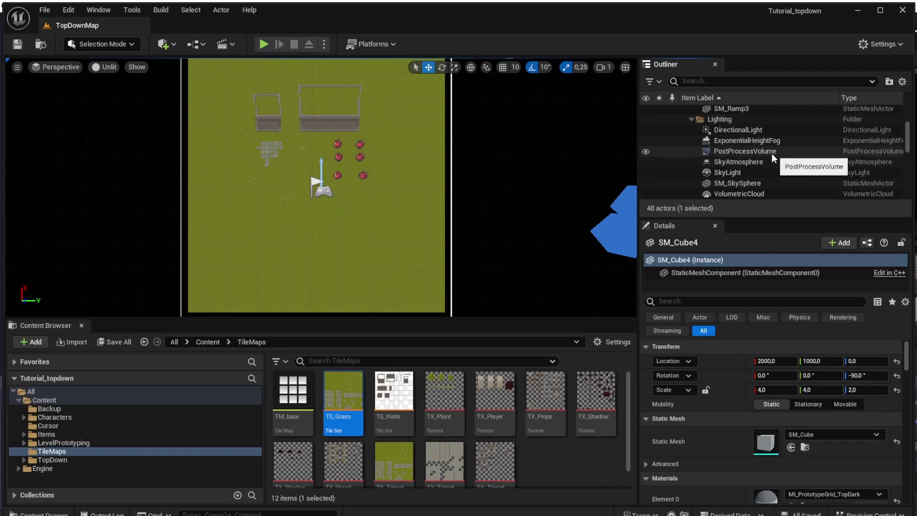
left_click(734, 152)
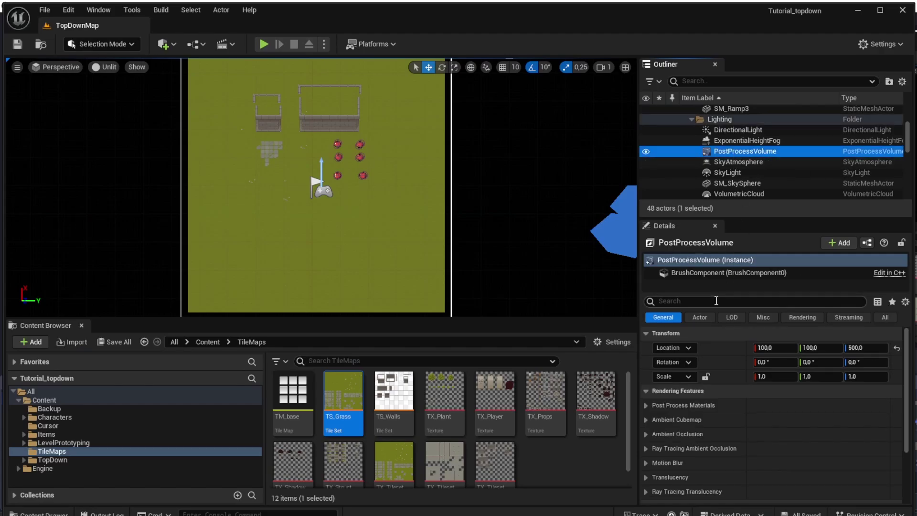
left_click(717, 300)
type("vignette")
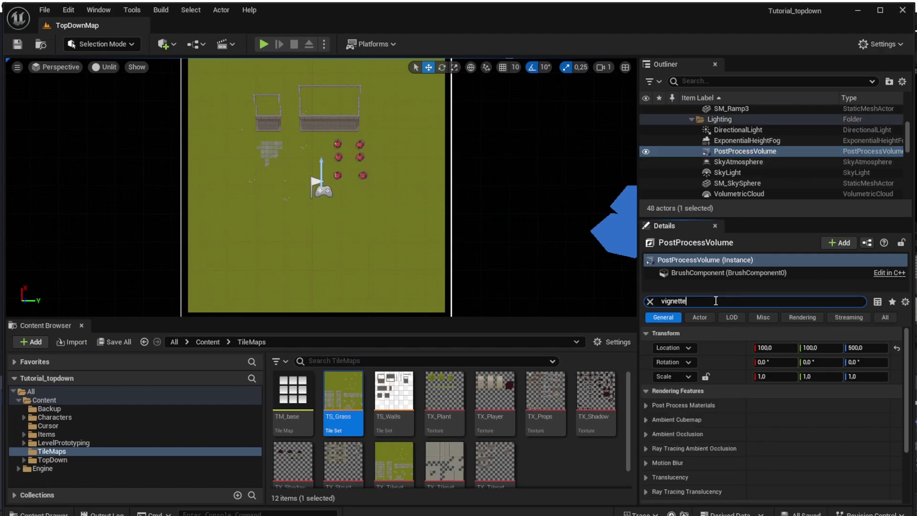
left_click(664, 405)
left_click(787, 406)
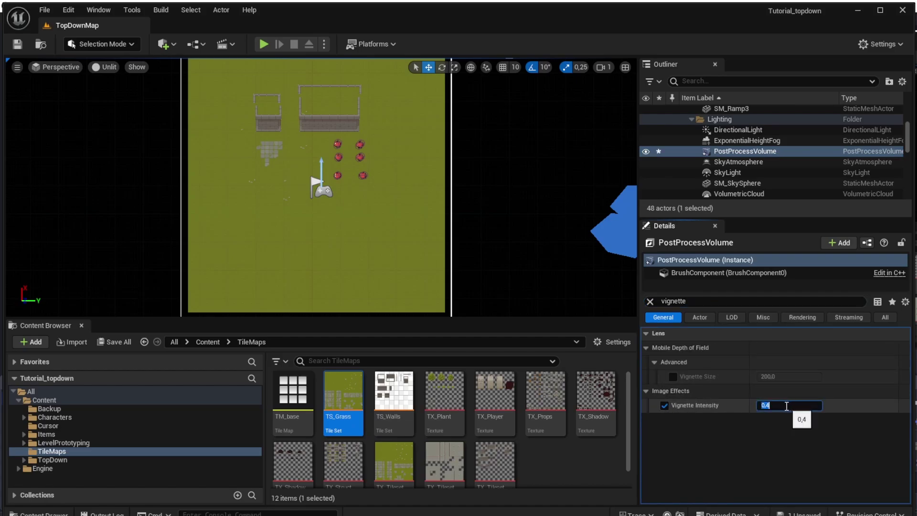
type("0")
key("Return")
left_click(774, 438)
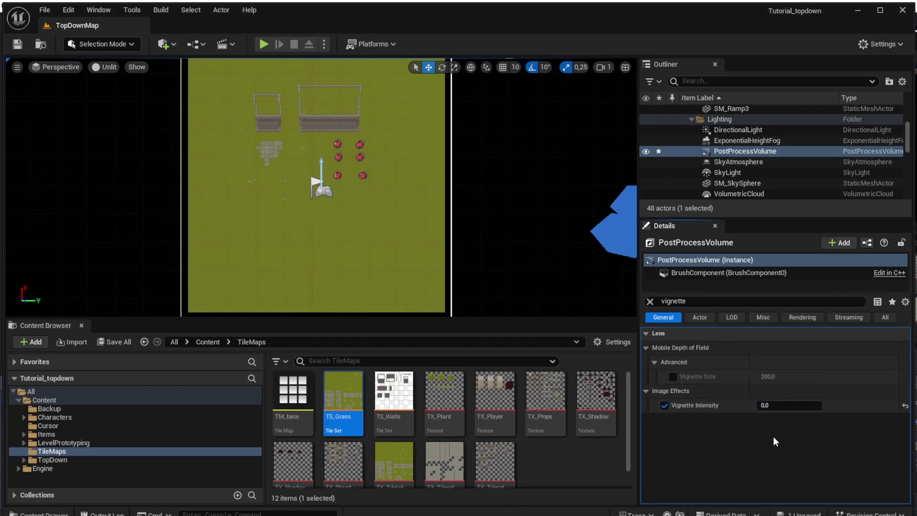
Step: Enable the PostProcessVolume's Expand Gamut override and set it to 0
left_click(739, 301)
type("expand")
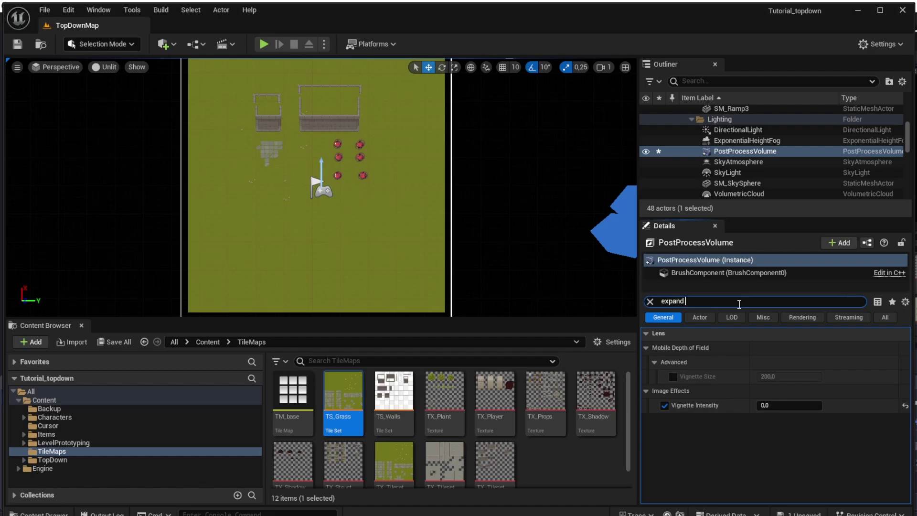
left_click(665, 362)
left_click(781, 360)
type("0")
key("Return")
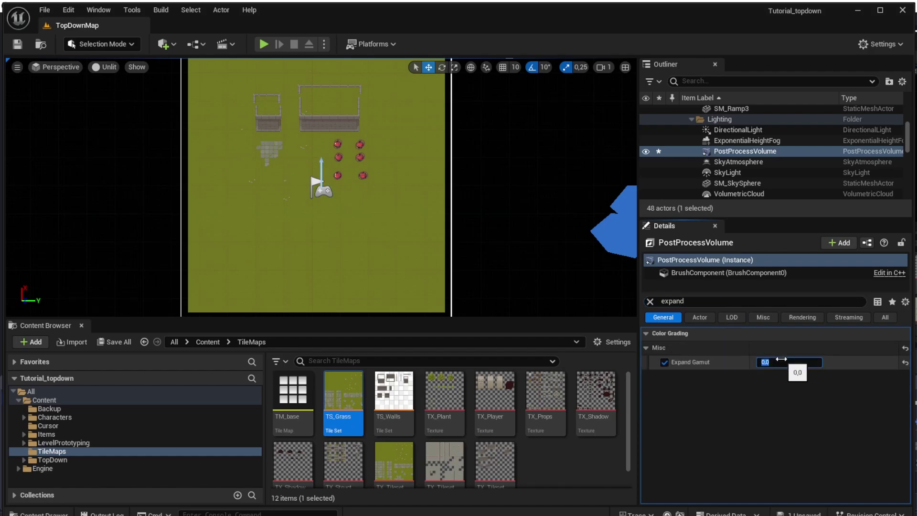
left_click(757, 392)
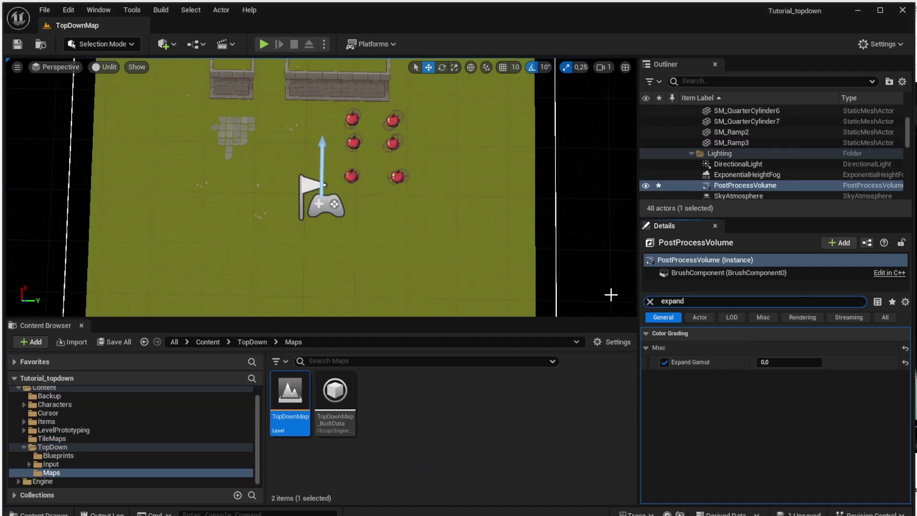
Step: Enable the PostProcessVolume's Tone Curve Amount override and set it to 0
key("ctrl+a")
key("BackSpace")
type("tone curv")
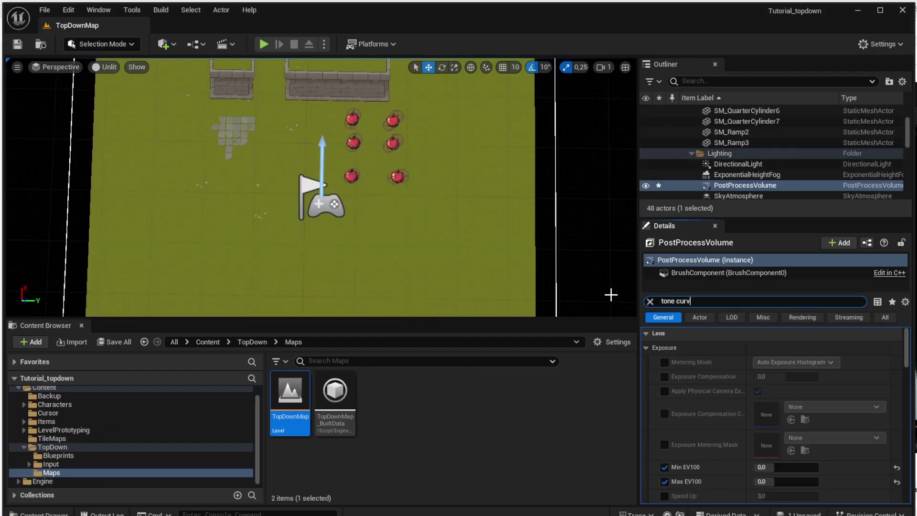
type("e")
mouse_move(788, 362)
left_mouse_down()
mouse_move(760, 362)
mouse_move(794, 374)
left_mouse_up()
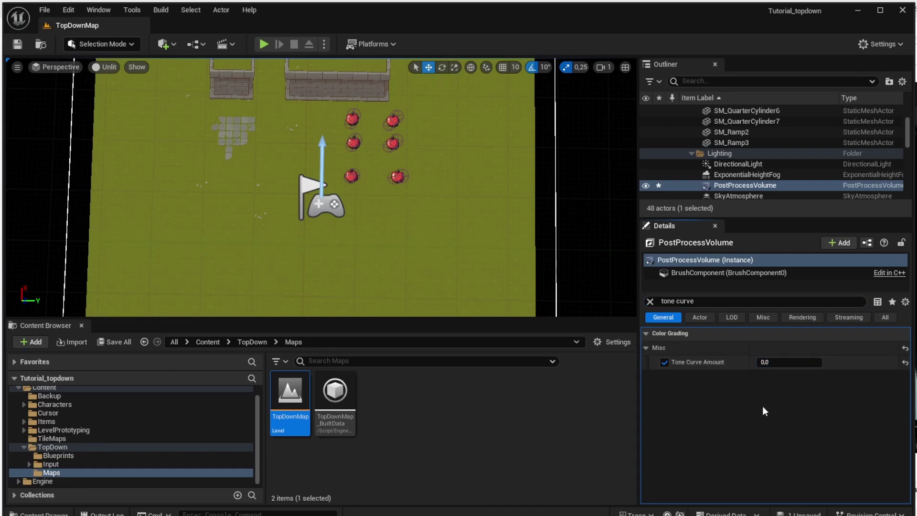
Step: Play-test the level, moving the character among the apples to examine the rendering and the sprites' draw order
left_click(262, 44)
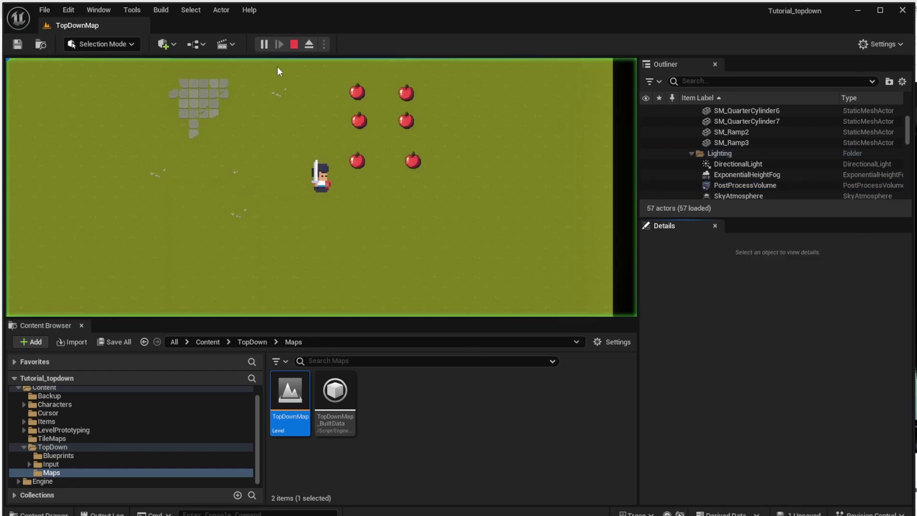
left_click(423, 191)
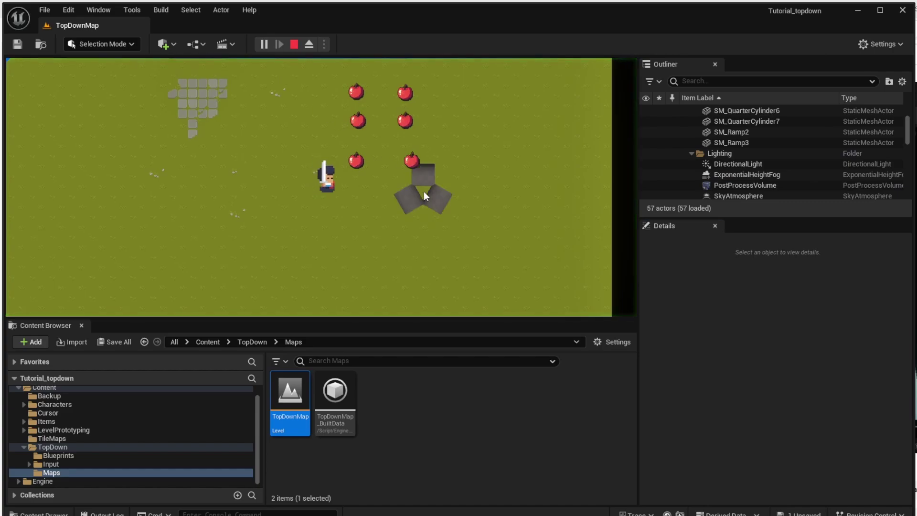
left_click(329, 150)
left_click(341, 144)
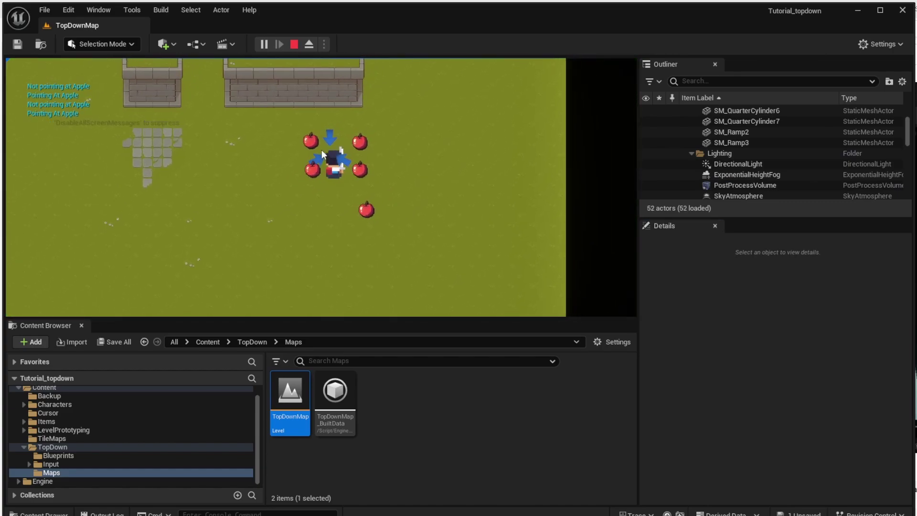
left_click(292, 164)
left_click(337, 176)
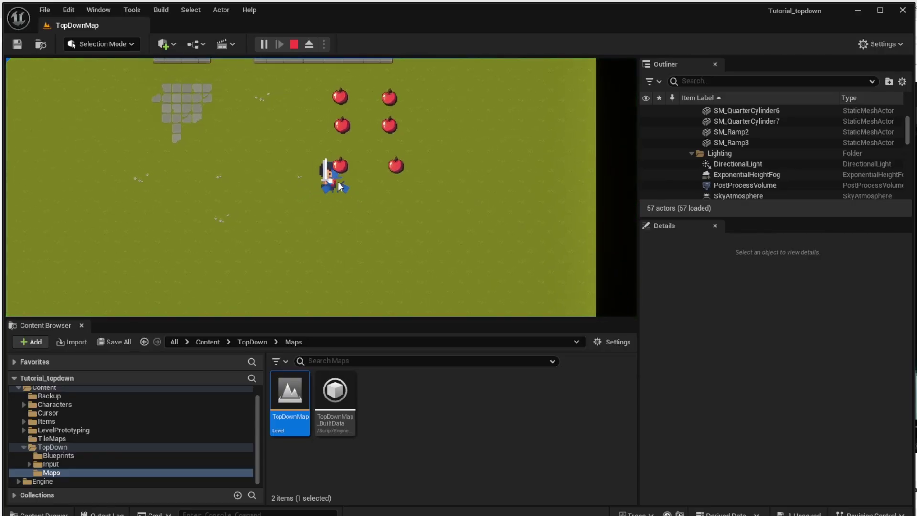
left_click(343, 182)
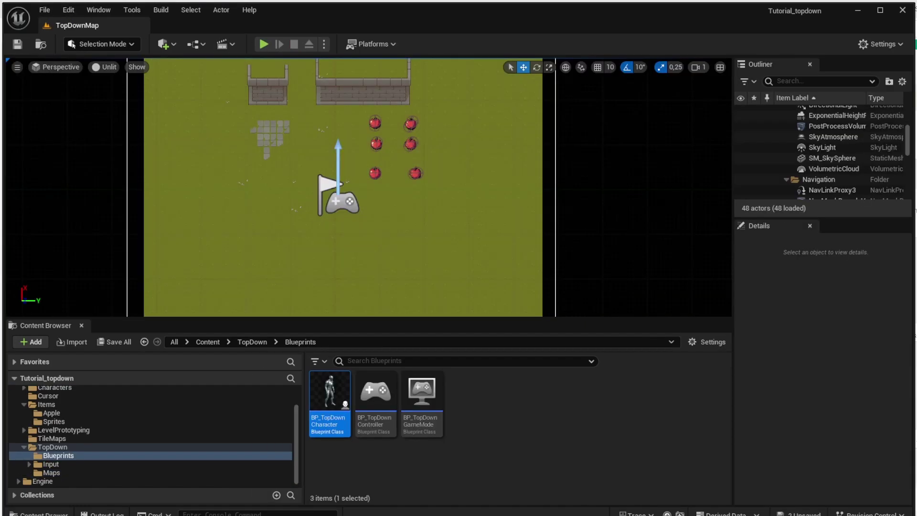
Step: Set the project's Translucent Sort Policy to Sort Along Axis
left_click(72, 10)
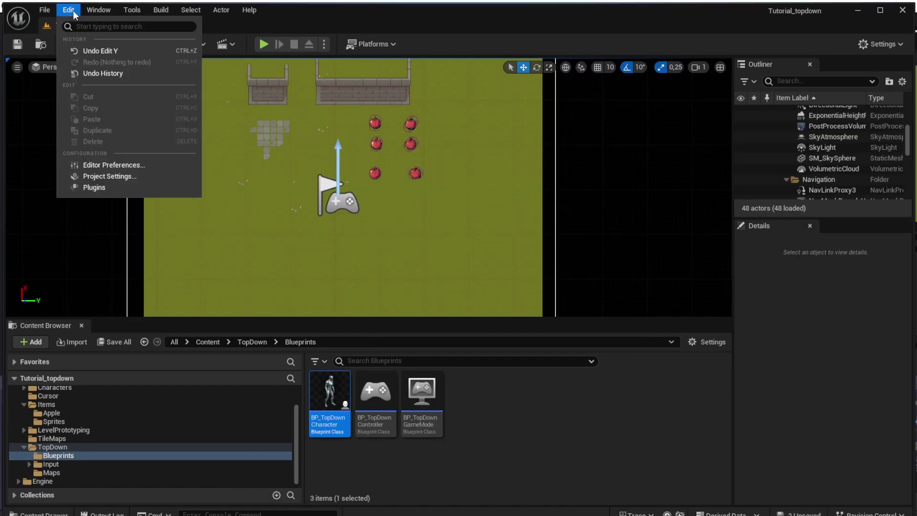
left_click(121, 177)
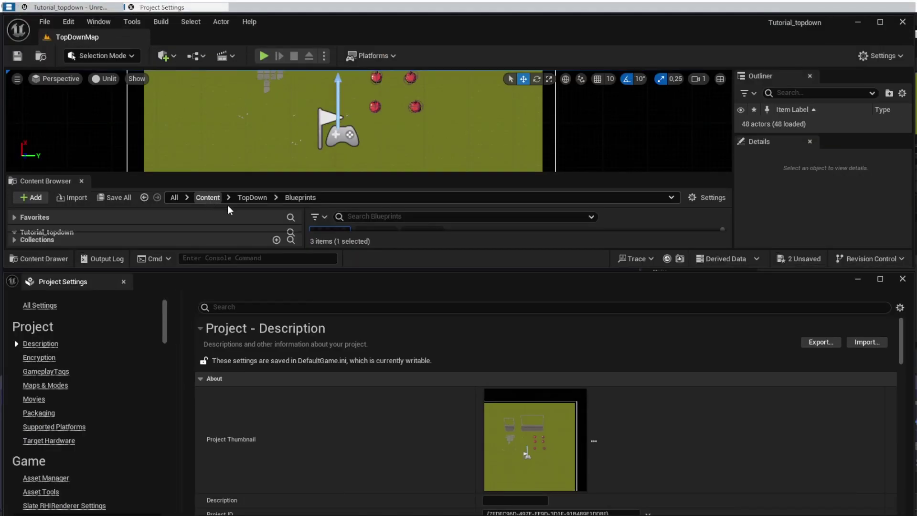
left_click(321, 306)
type("tran")
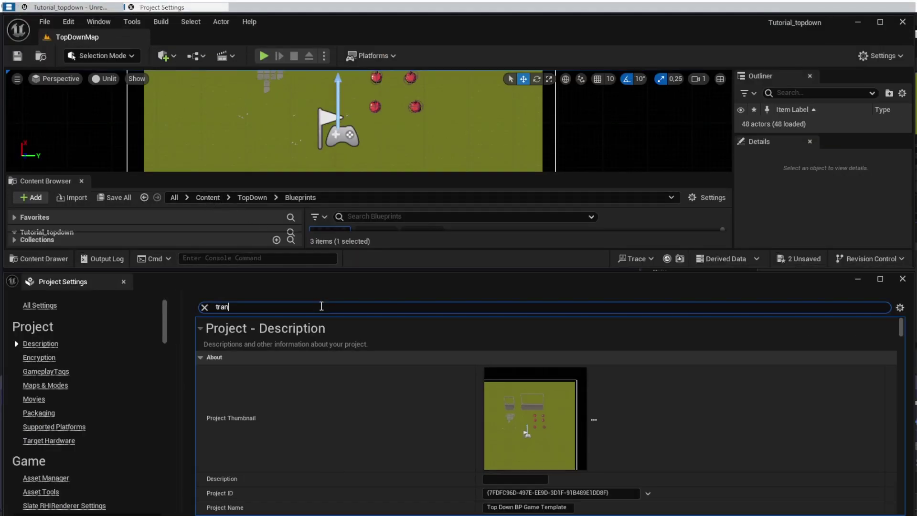
type("slucen")
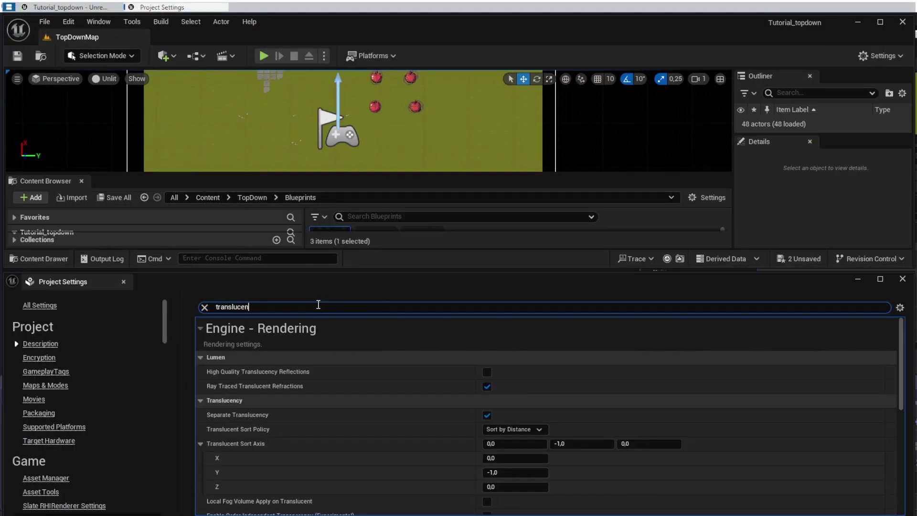
scroll(572, 376, "down", 1)
left_click(535, 395)
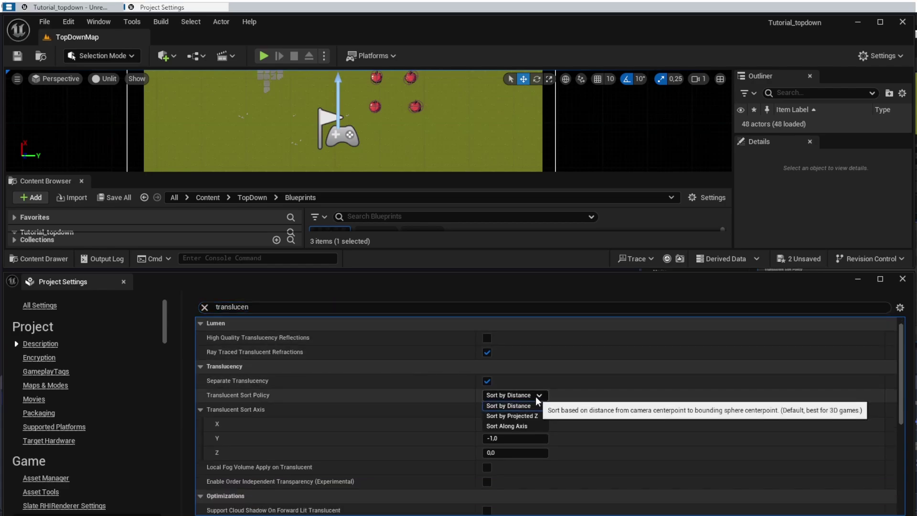
left_click(530, 425)
Step: Set the Translucent Sort Axis to Y 0 and X 1, and close the project settings
left_click(520, 439)
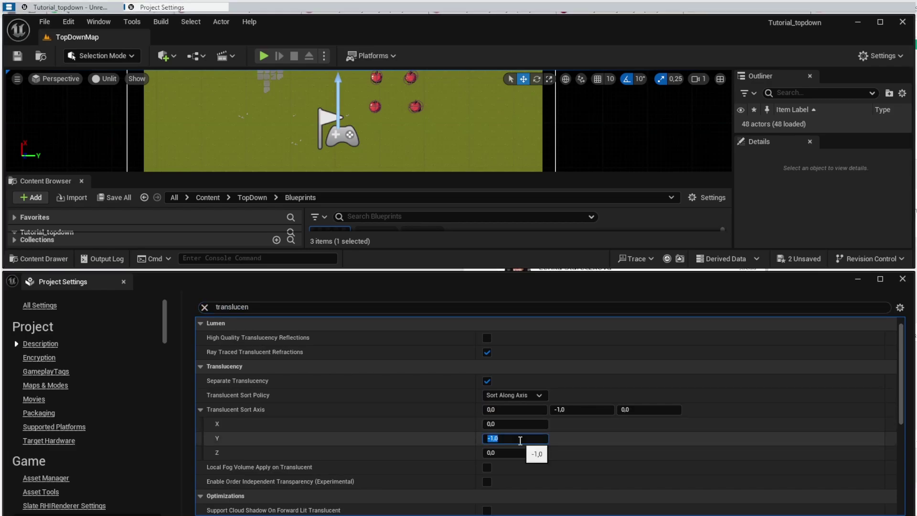
type("0")
key("Return")
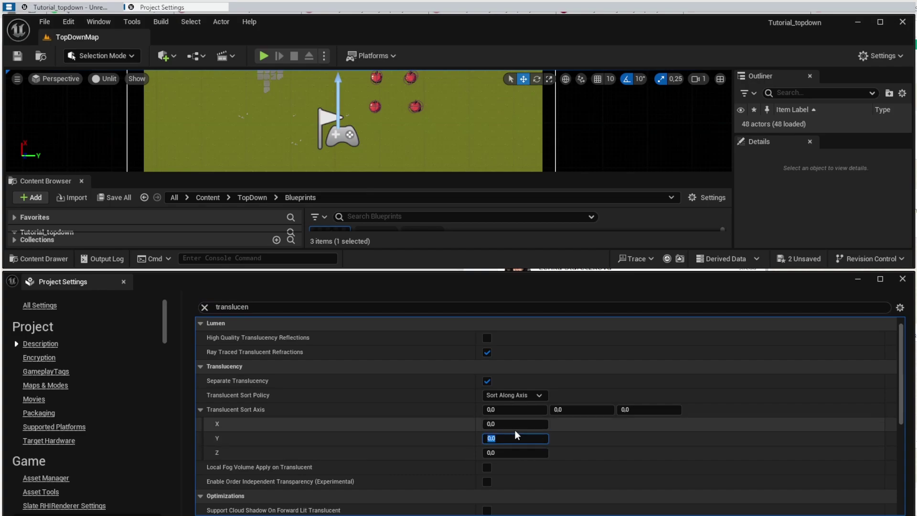
left_click(512, 423)
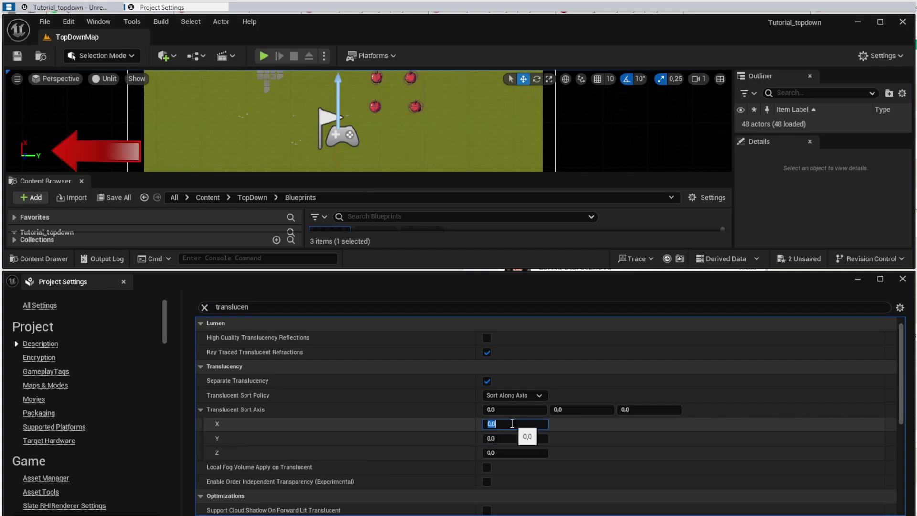
type("1")
key("Return")
left_click(902, 279)
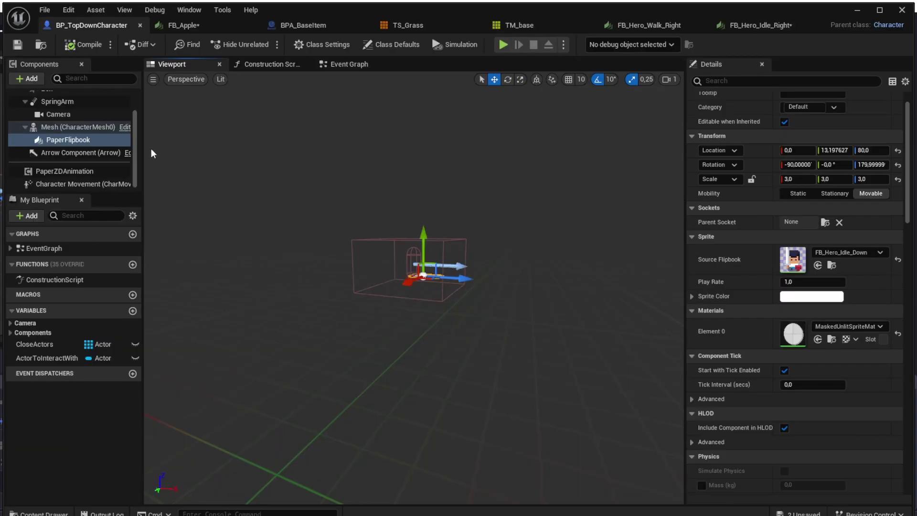
Step: Assign TranslucentUnlitSpriteMaterial to Element 0 of the PaperFlipbook component in BP_TopDownCharacter
left_click(72, 139)
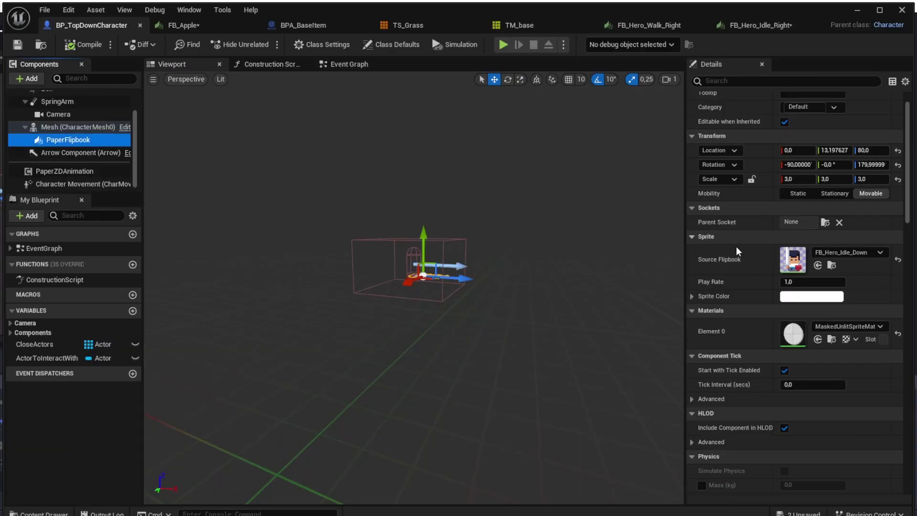
left_click(880, 326)
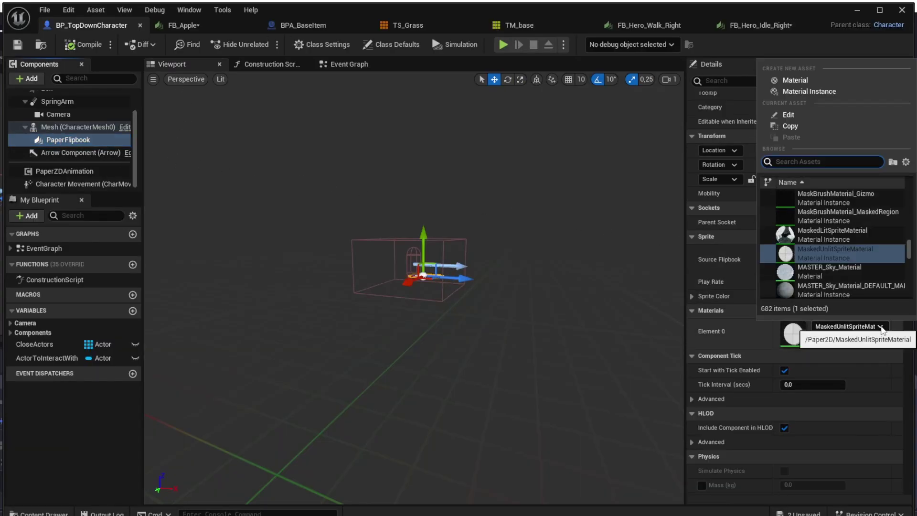
type("trans")
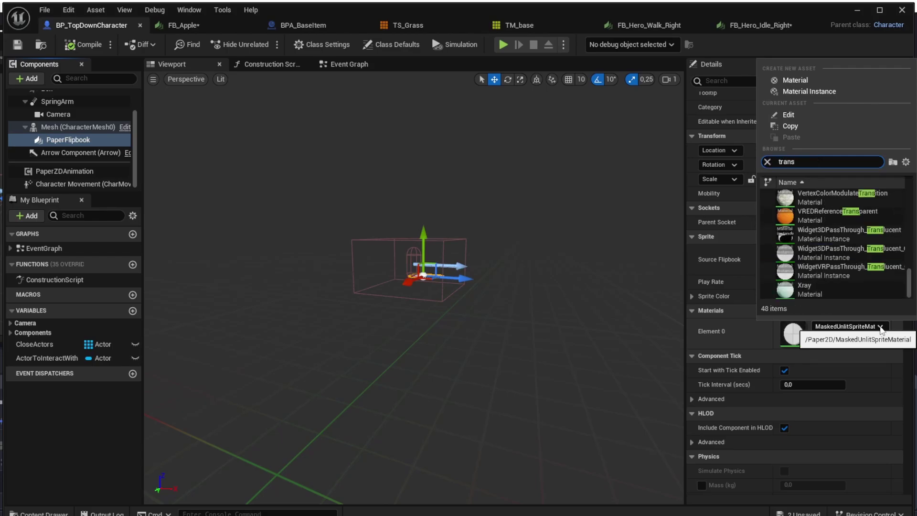
type("lucent")
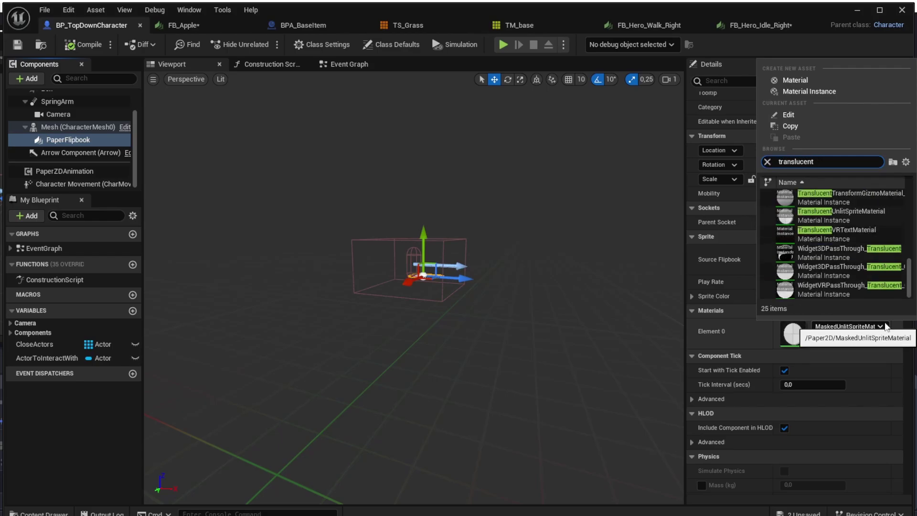
left_click(867, 224)
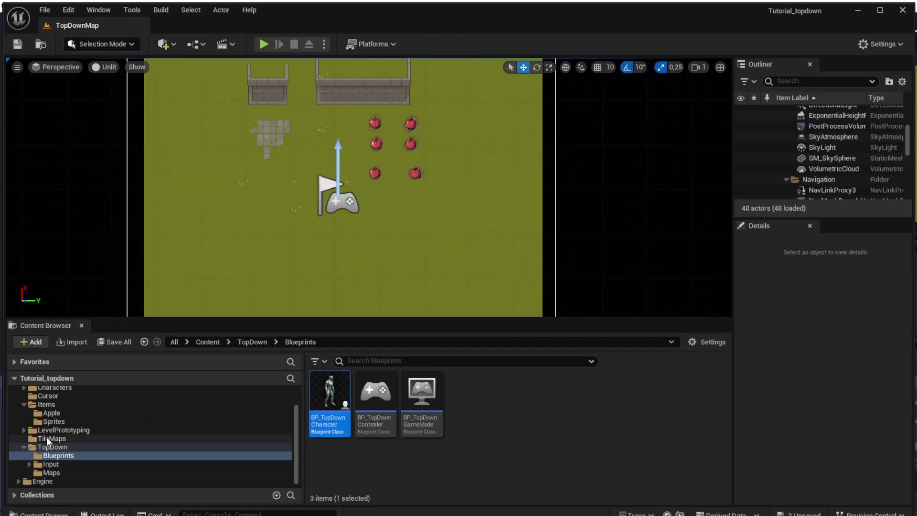
Step: Open BPA_BaseItem from the Items folder and assign TranslucentUnlitSpriteMaterial to its PaperFlipbook component's Element 0
left_click(42, 406)
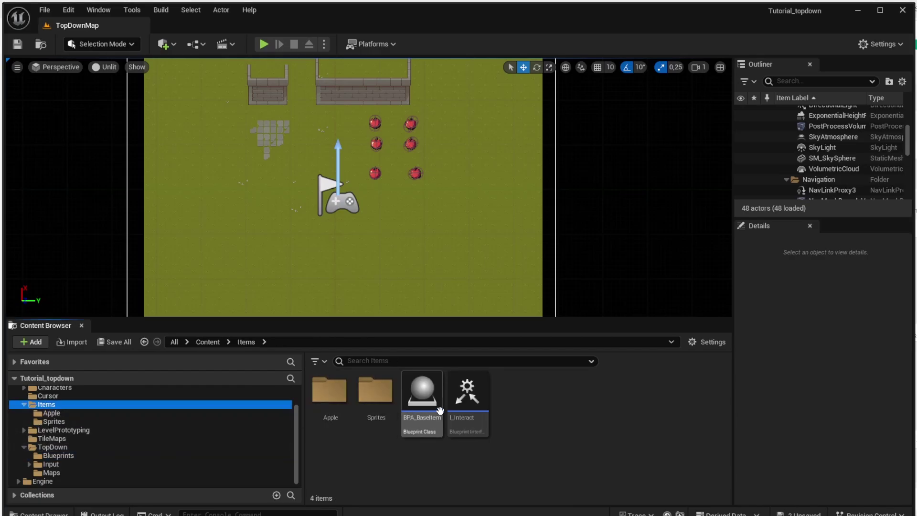
left_click(433, 411)
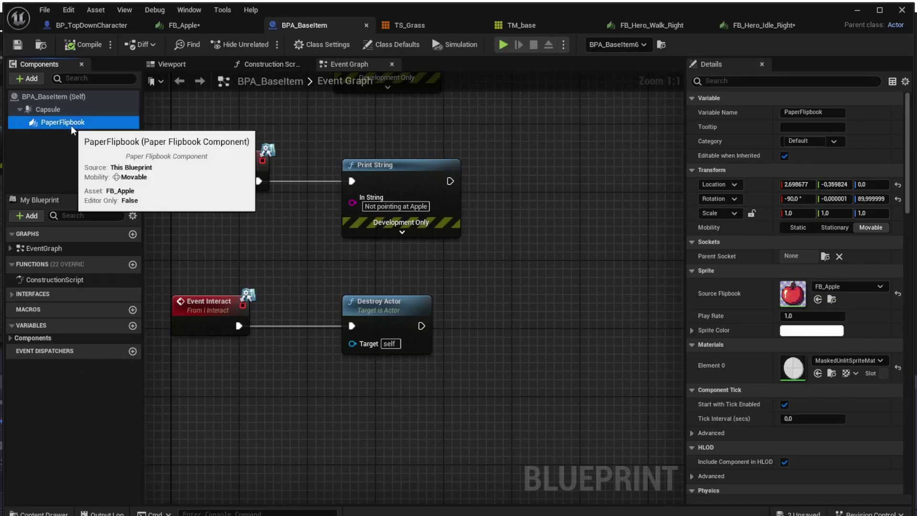
left_click(835, 362)
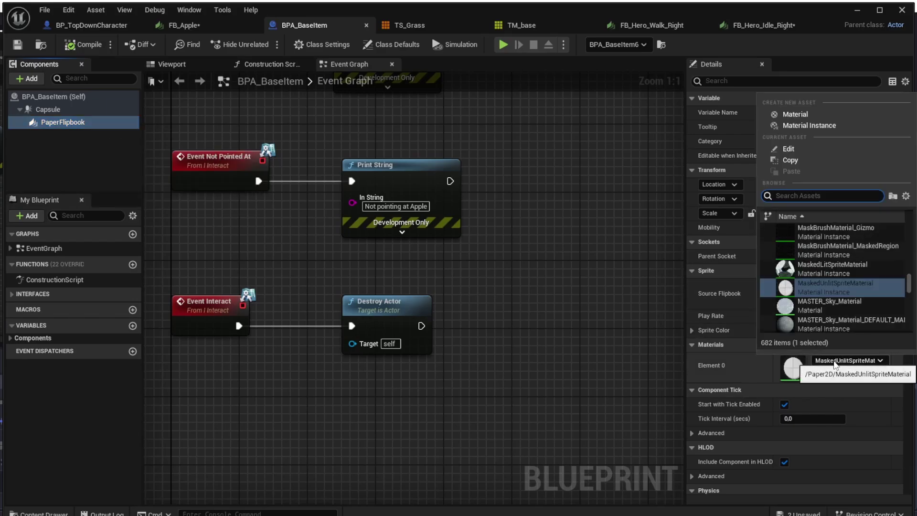
type("transluce")
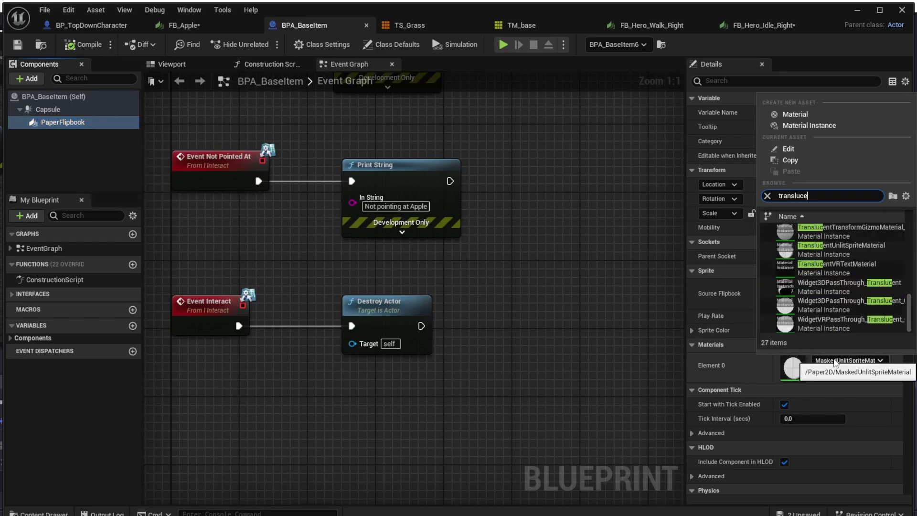
type("nt")
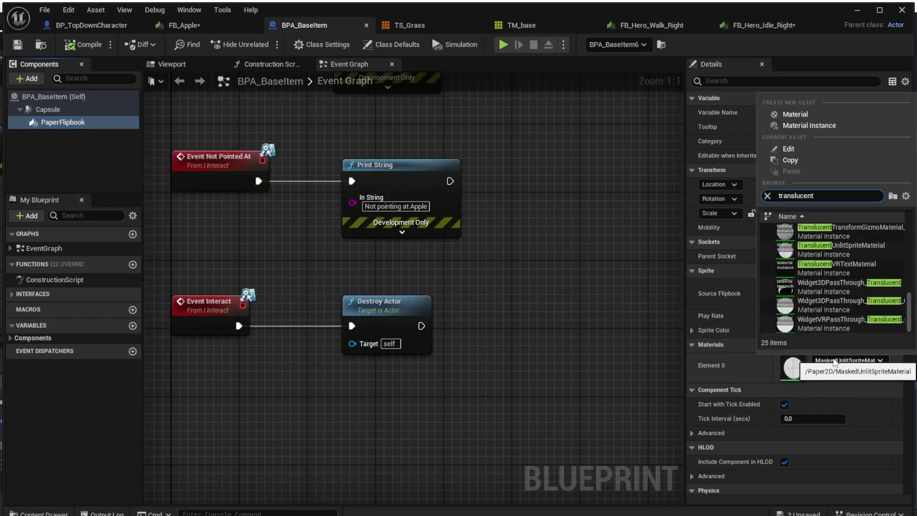
left_click(864, 252)
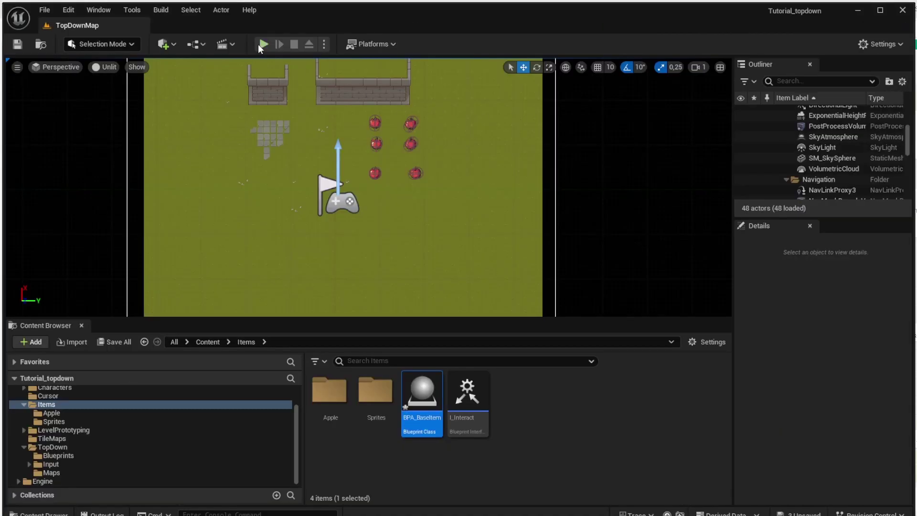
Step: Play-test the level to check how the character, apples and cursor effect overlap, and stop the simulation
left_click(263, 44)
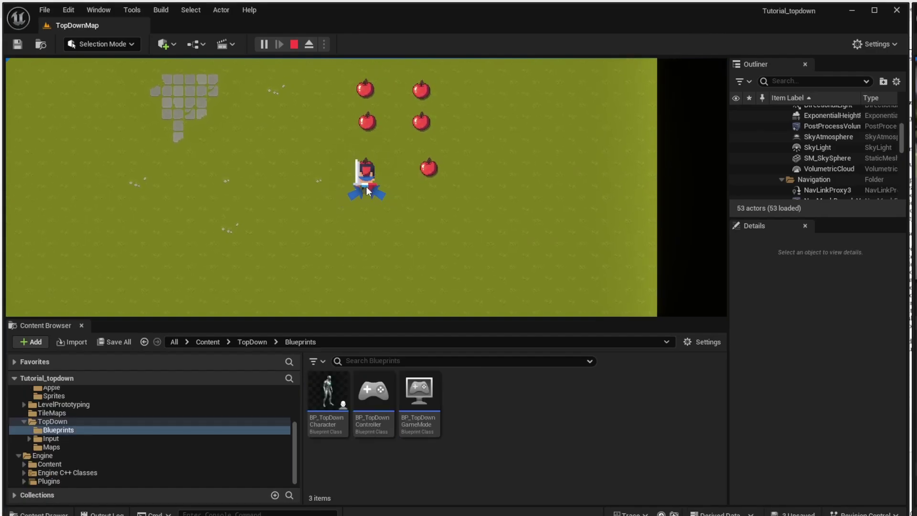
left_click(366, 188)
left_click(366, 187)
left_click(369, 189)
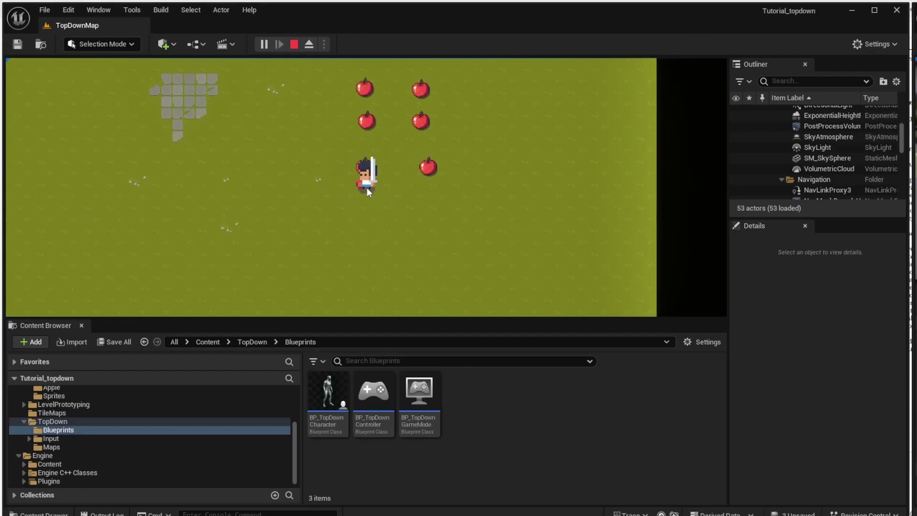
left_click(367, 188)
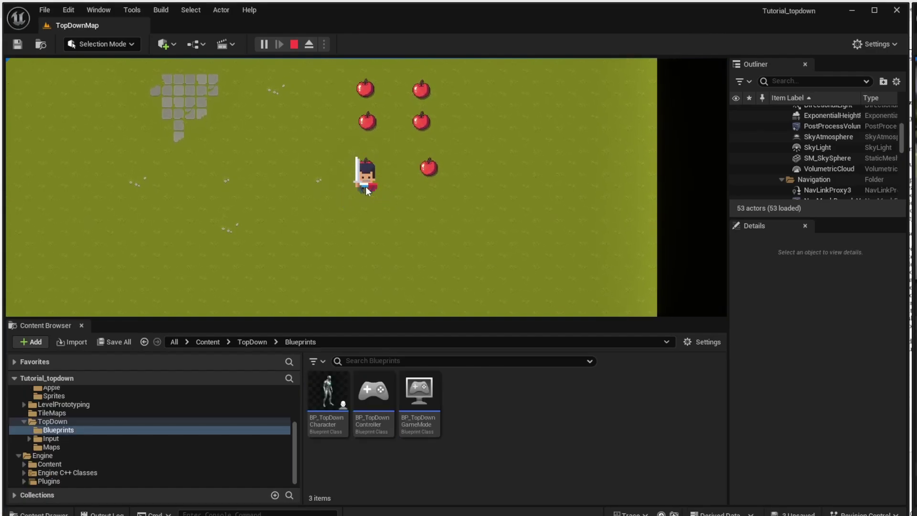
left_click(367, 188)
left_click(295, 44)
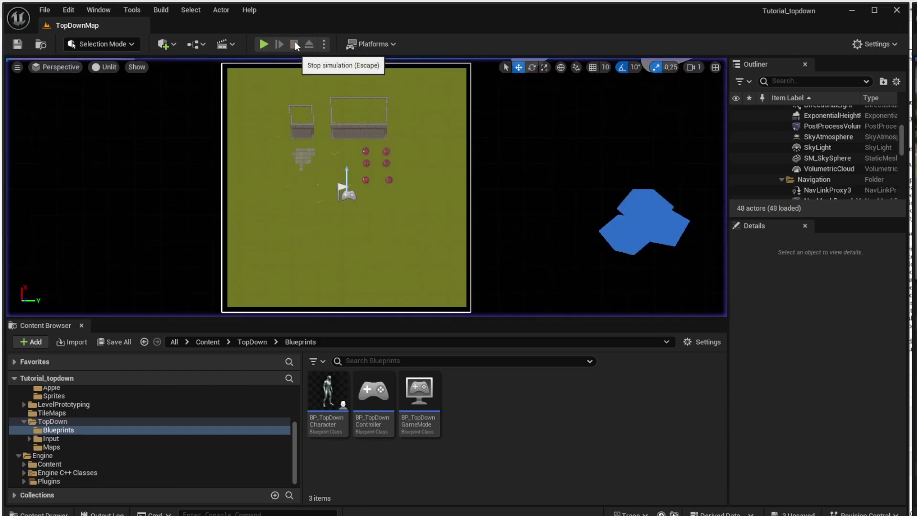
Step: Open the M_Cursor material from the Cursor folder
scroll(47, 428, "up", 3)
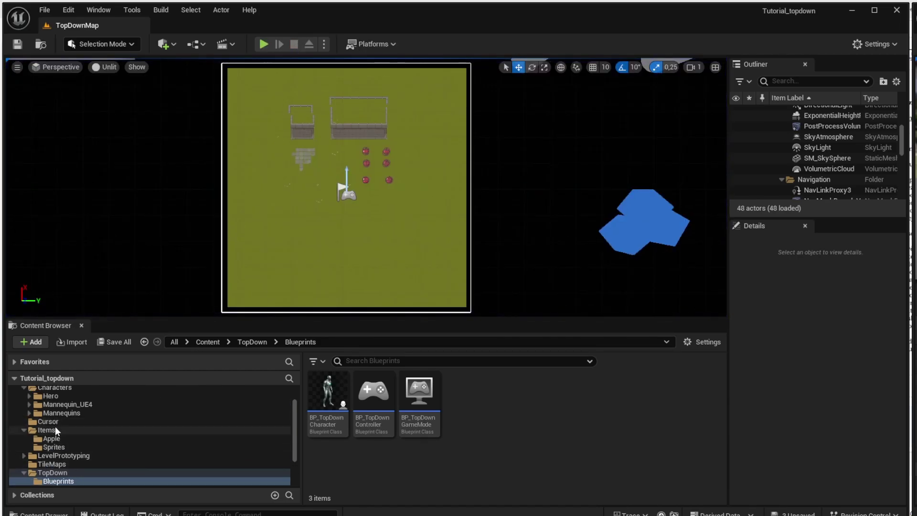
left_click(56, 425)
left_click(375, 390)
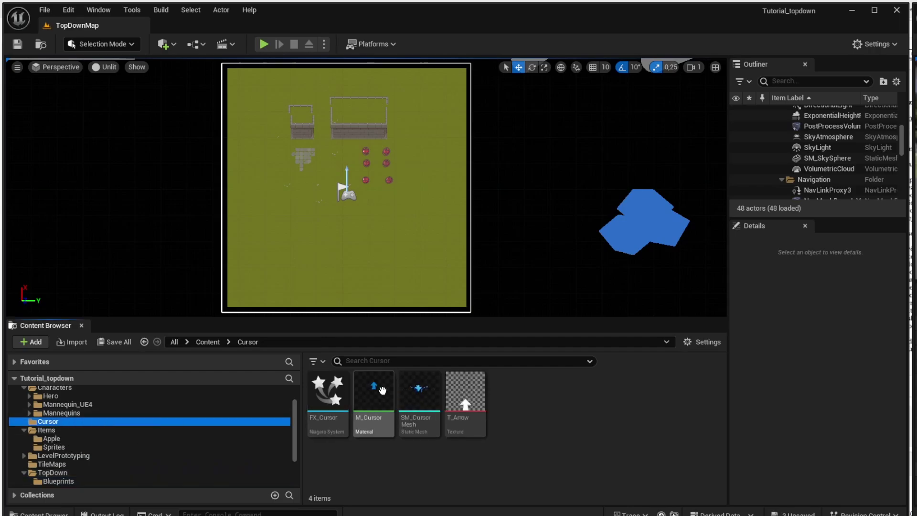
double_click(375, 390)
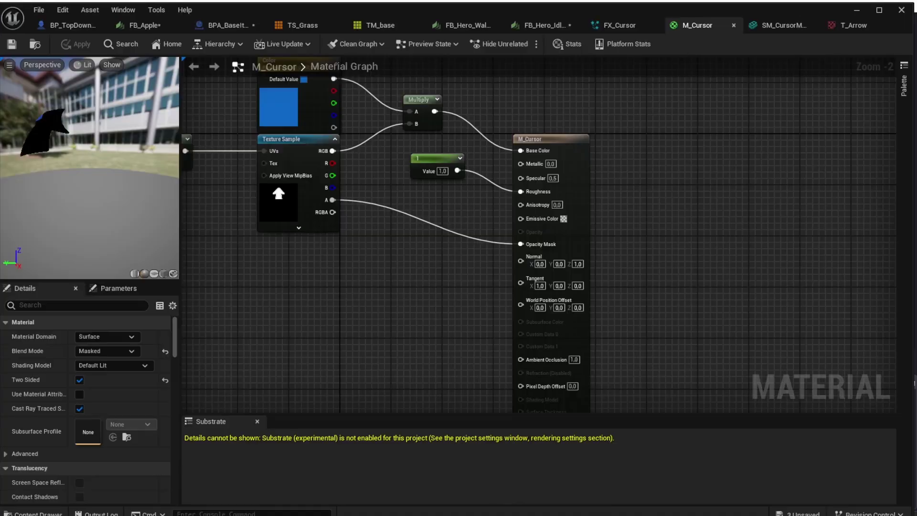
right_click_drag(259, 343, 339, 304)
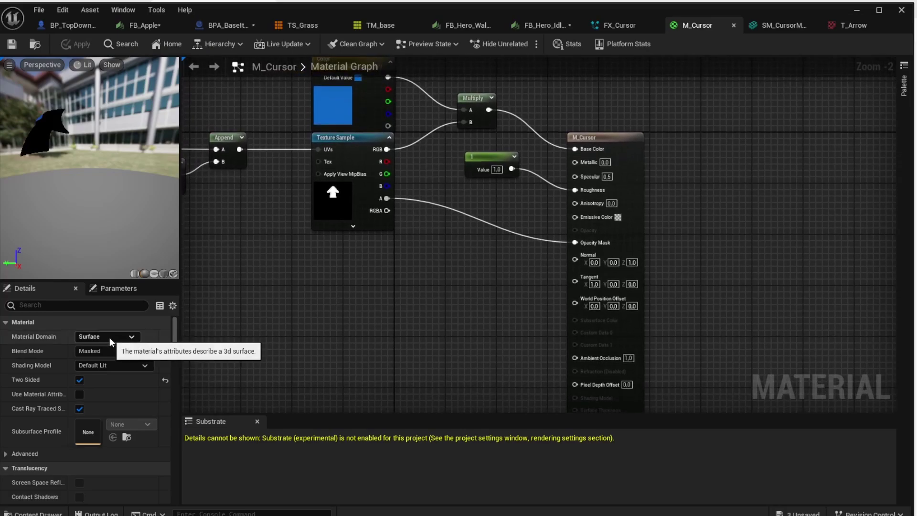
Step: Set M_Cursor's blend mode to Translucent and reconnect the Texture Sample's alpha output to the Opacity input, saving the material
left_click(109, 351)
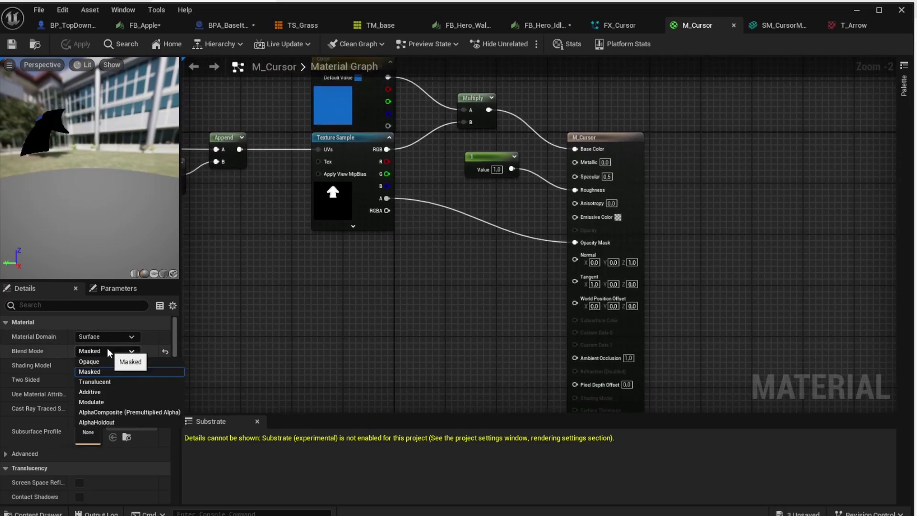
left_click(105, 382)
right_click_drag(409, 301, 288, 306)
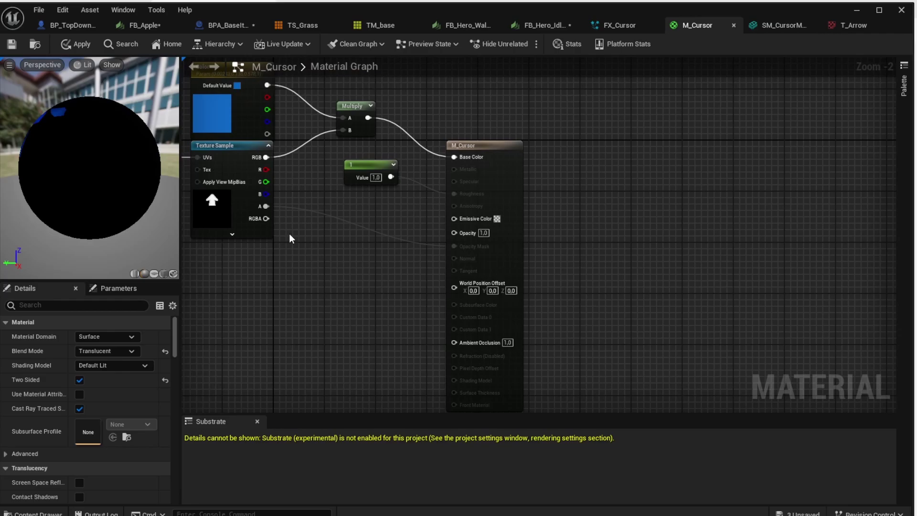
left_click_drag(266, 206, 353, 222, "ctrl")
left_click_drag(267, 206, 454, 233)
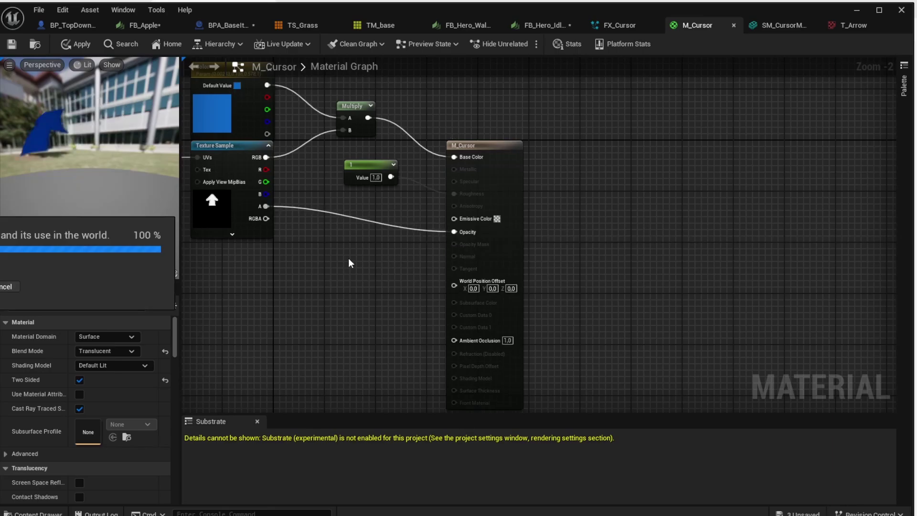
key("ctrl+s")
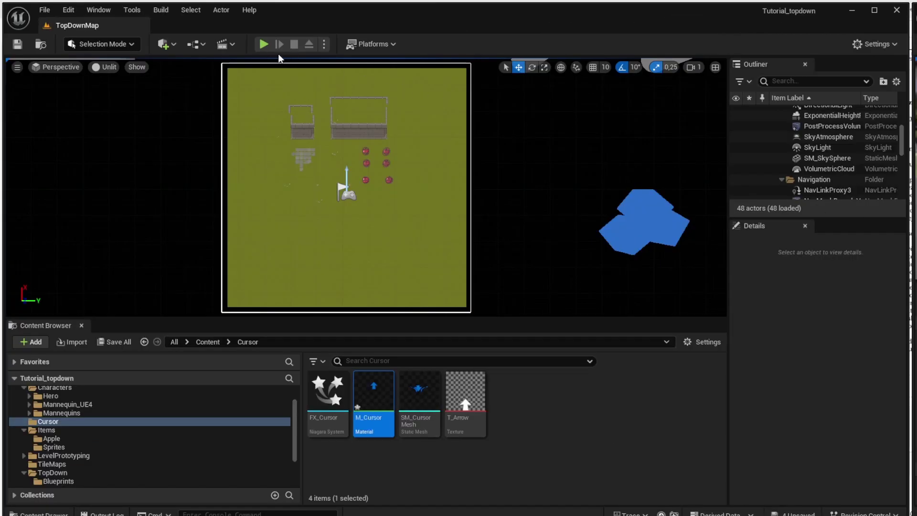
Step: Play-test the level, moving the character near the apples to check how the cursor arrows layer over the sprites
key("alt+p")
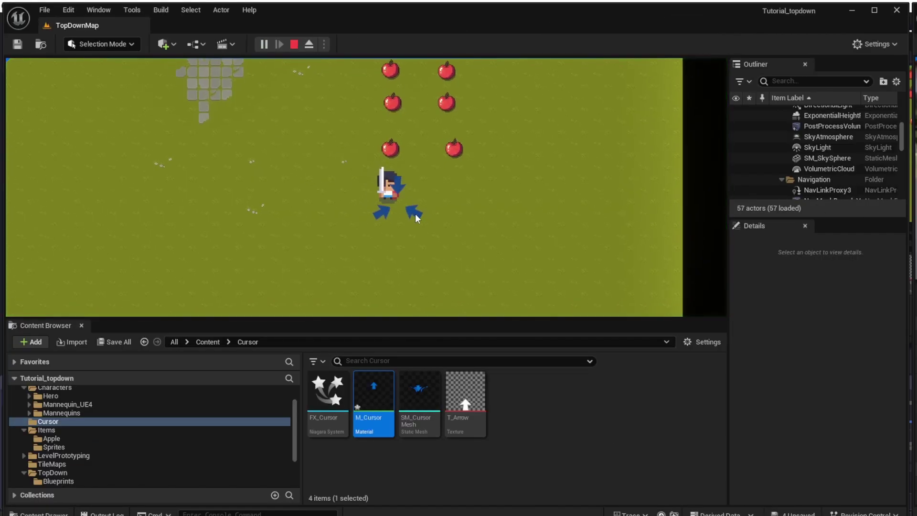
left_click(385, 170)
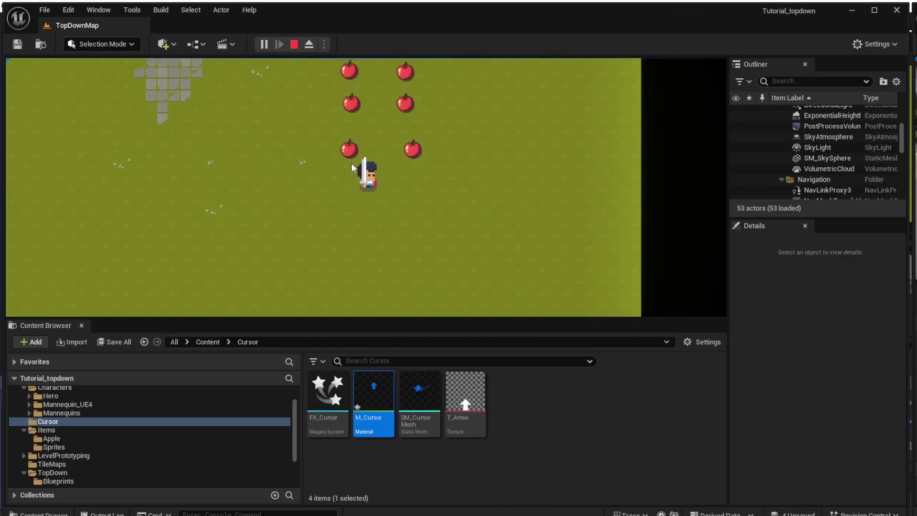
left_click(353, 165)
left_click(363, 176)
left_click(365, 184)
left_click(372, 188)
left_click(365, 187)
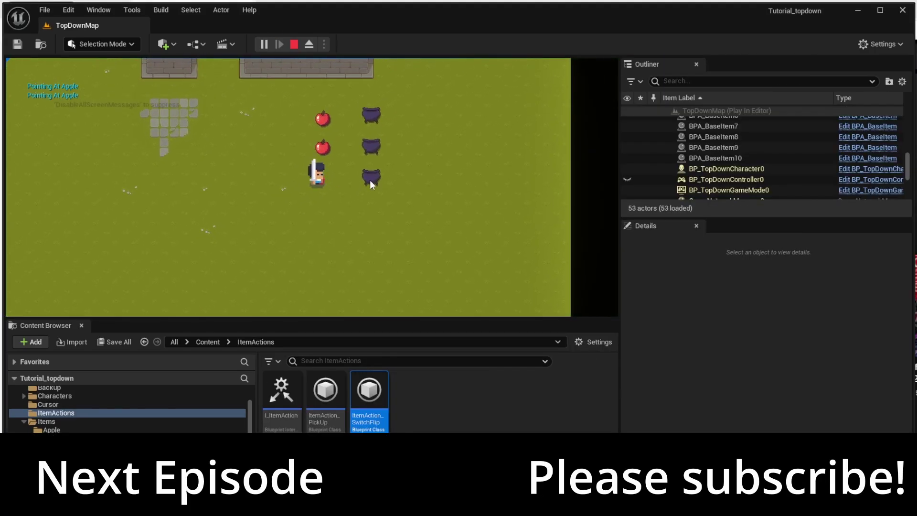
Step: Play-test the item interactions by sending the character to the cauldrons and apples to switch and pick them up
left_click(352, 167)
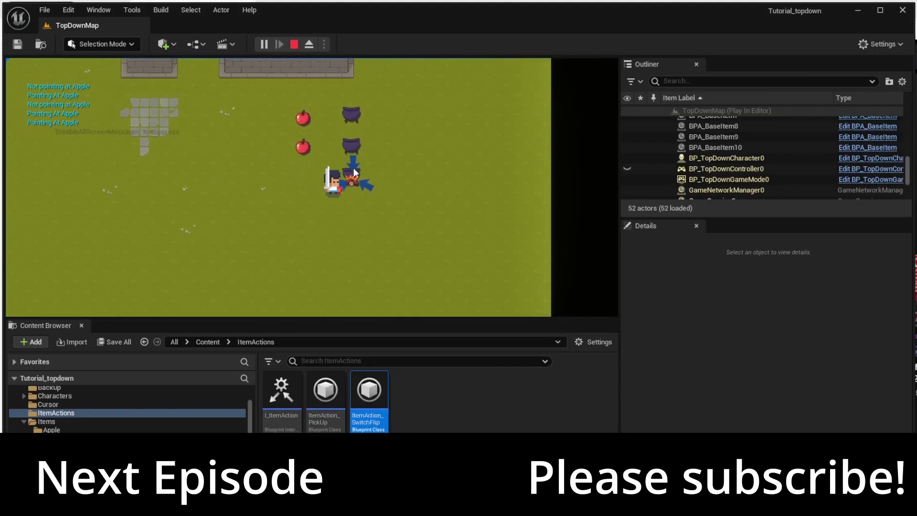
left_click(325, 145)
left_click(298, 130)
left_click(264, 213)
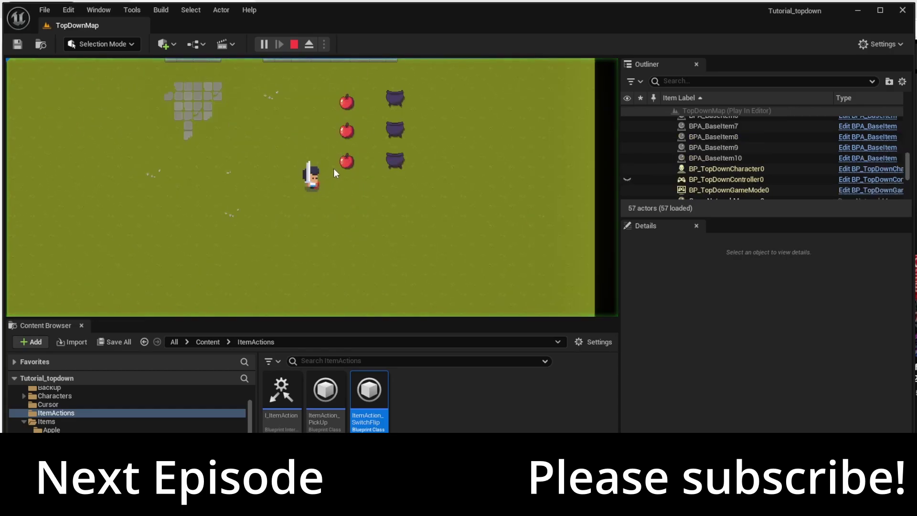
left_click(348, 165)
left_click(369, 180)
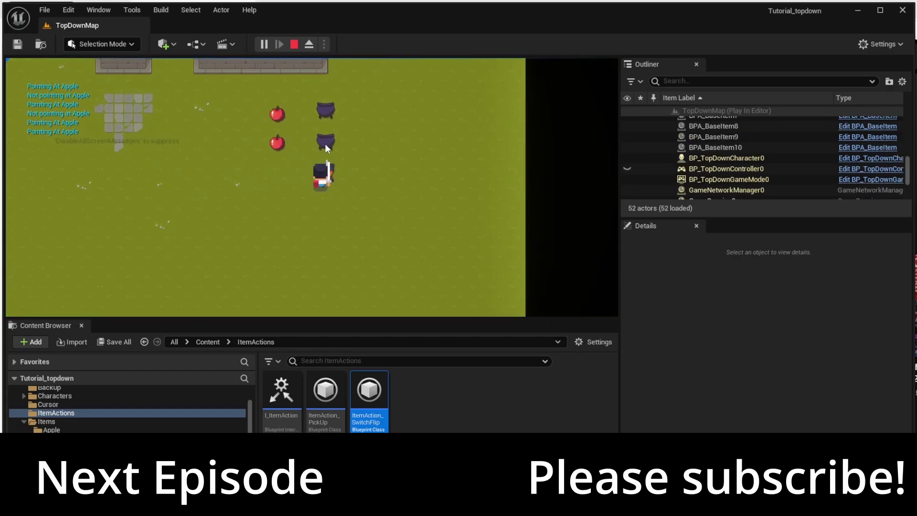
left_click(325, 145)
left_click(300, 129)
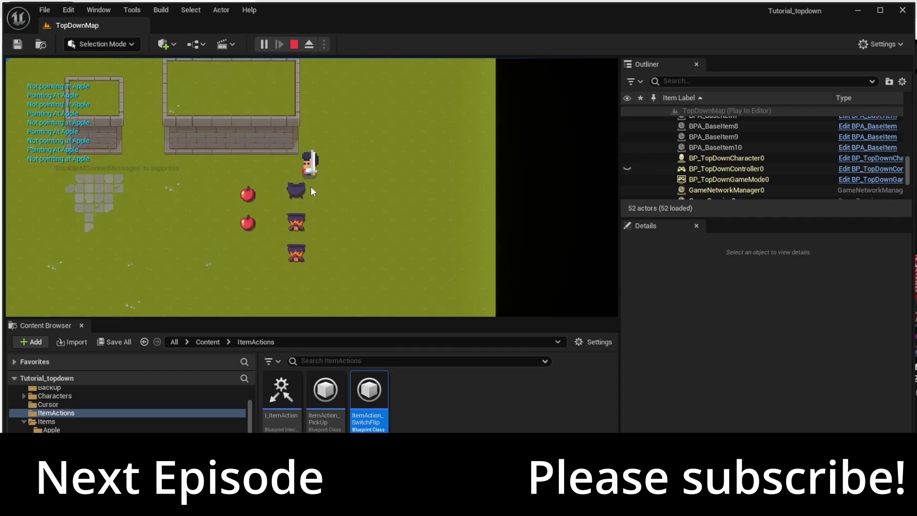
left_click(311, 188)
left_click(259, 203)
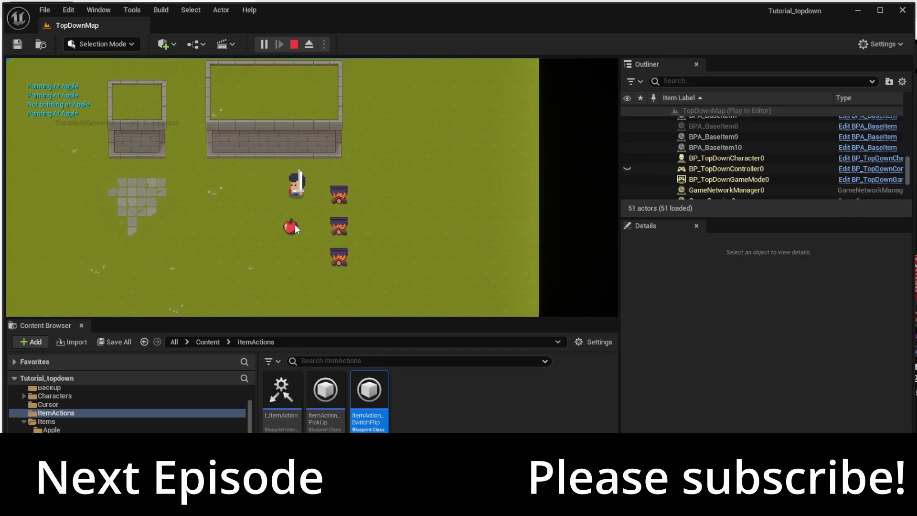